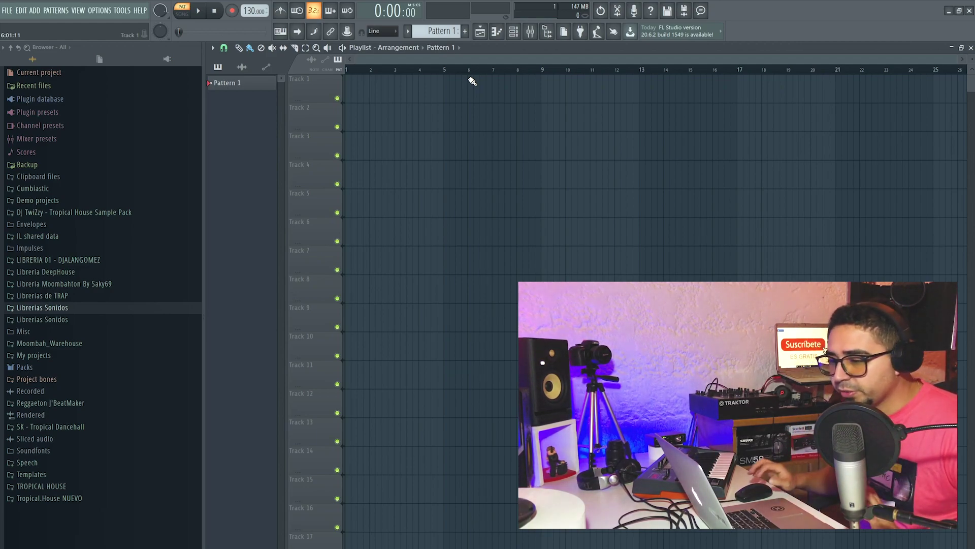
# Step: Set the project tempo to 120 BPM
pyautogui.moveTo(254, 11); pyautogui.dragTo(254, 16)
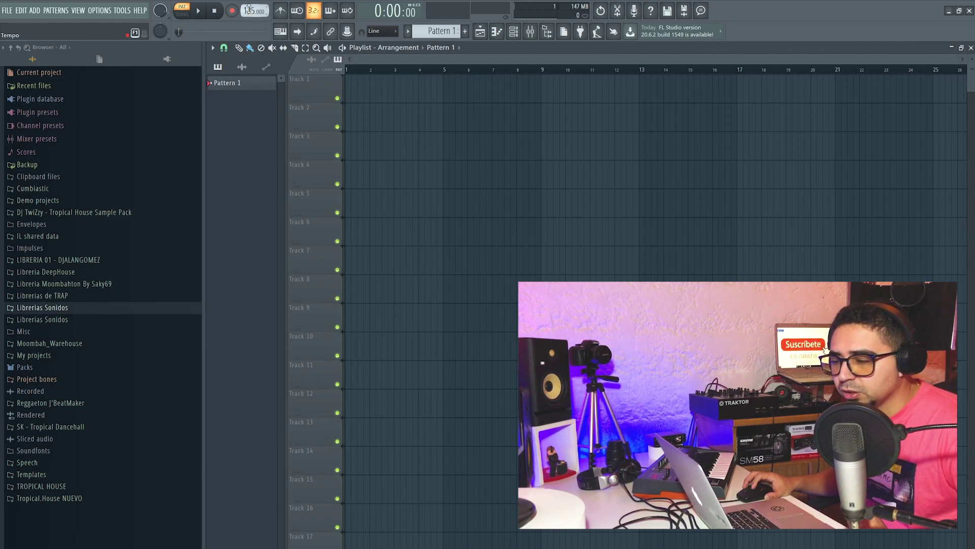
pyautogui.moveTo(254, 11); pyautogui.dragTo(254, 16)
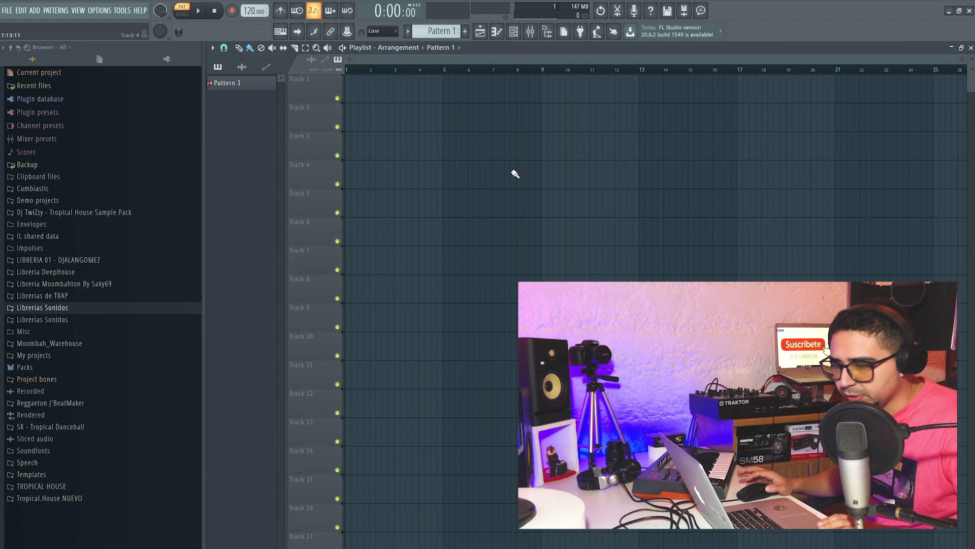
# Step: Add another FL Keys instrument channel and audition a few notes on its keyboard
pyautogui.click(35, 12)
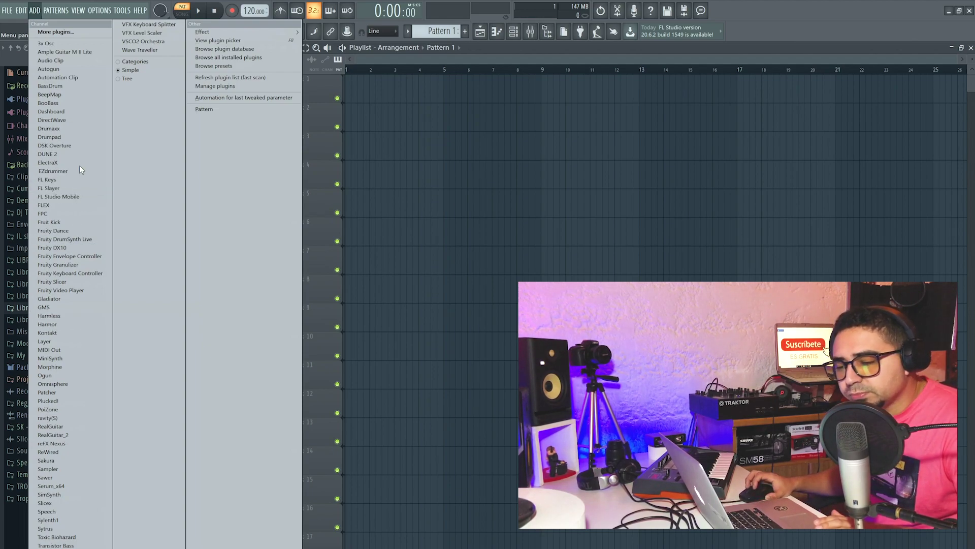
pyautogui.click(48, 180)
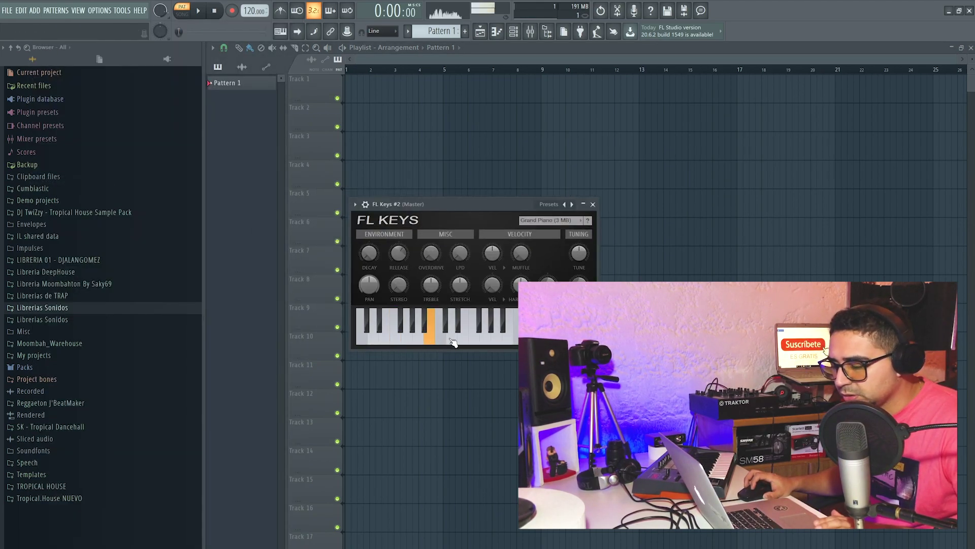
pyautogui.click(388, 338)
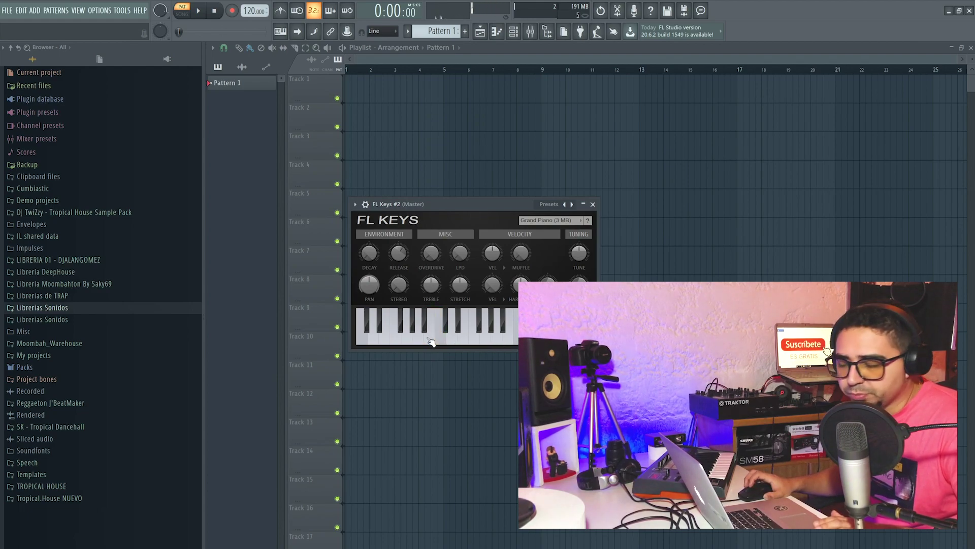
pyautogui.click(448, 337)
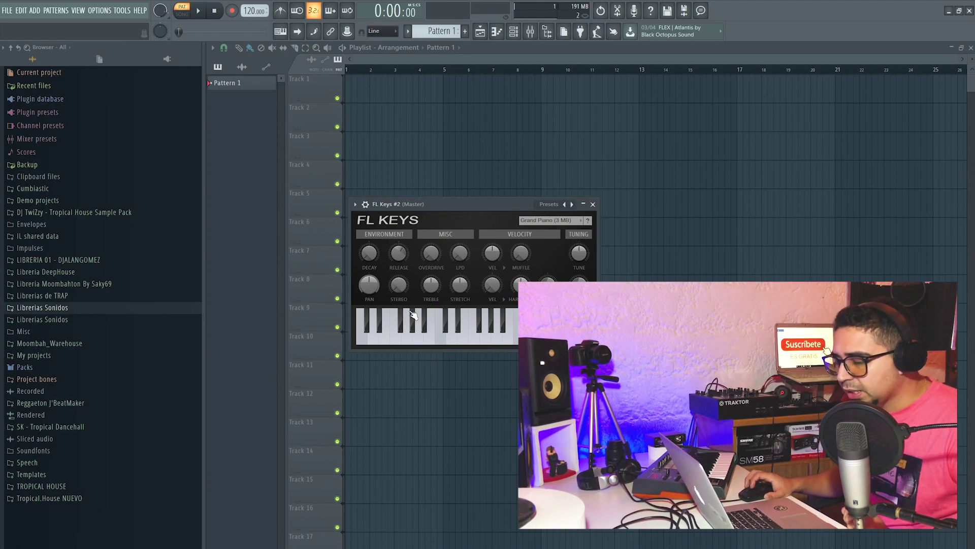
# Step: Delete the FL Keys #2 channel from the channel rack
pyautogui.click(514, 32)
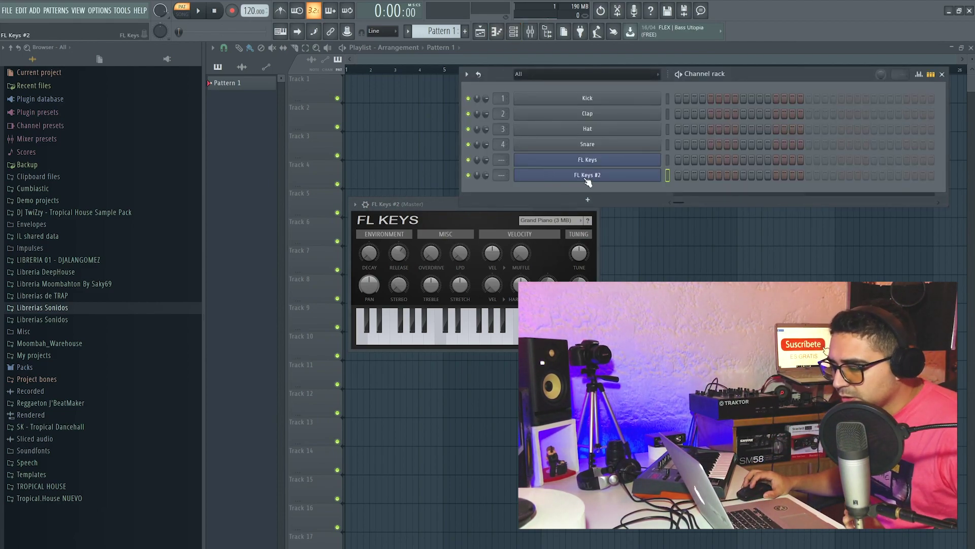
pyautogui.rightClick(658, 172)
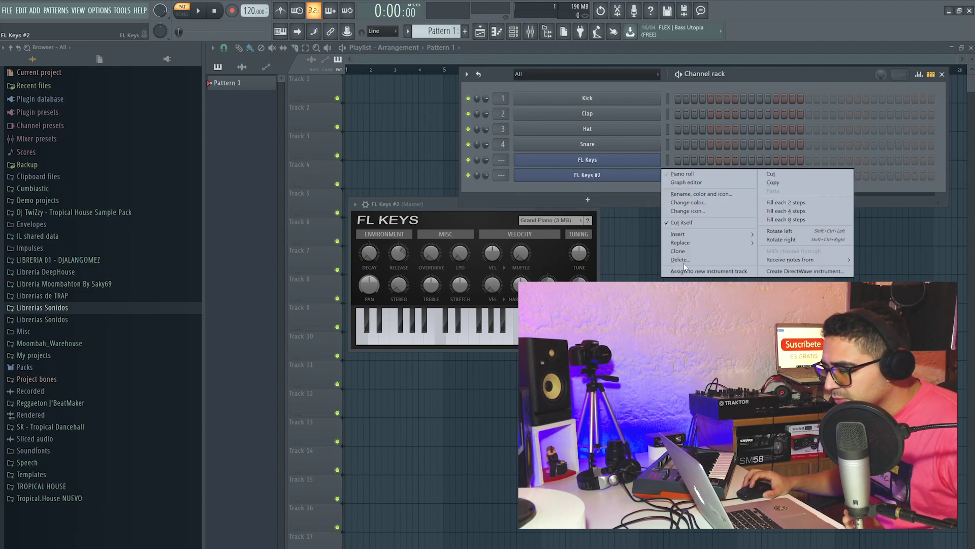
pyautogui.click(671, 259)
pyautogui.press('Return')
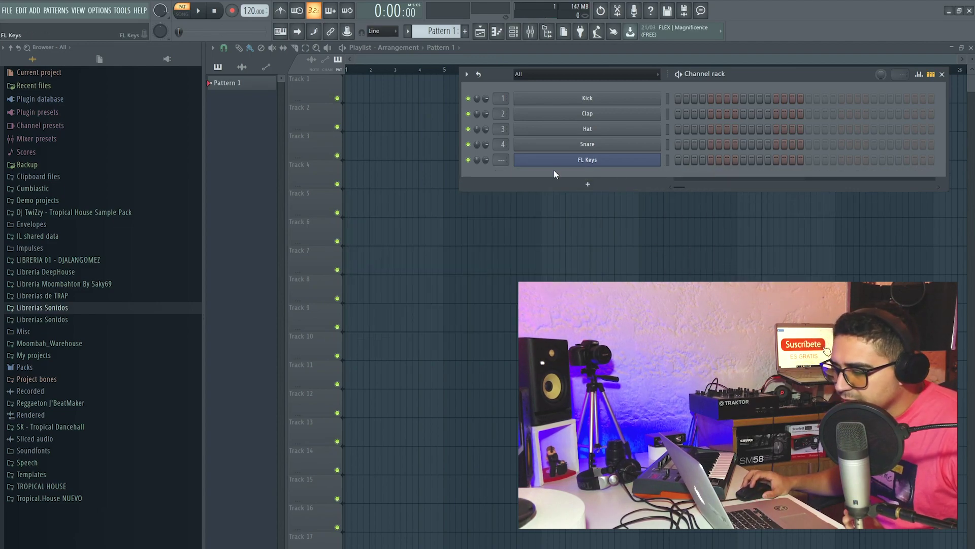
# Step: Open the piano roll for the FL Keys channel
pyautogui.rightClick(593, 160)
pyautogui.rightClick(594, 163)
pyautogui.rightClick(593, 163)
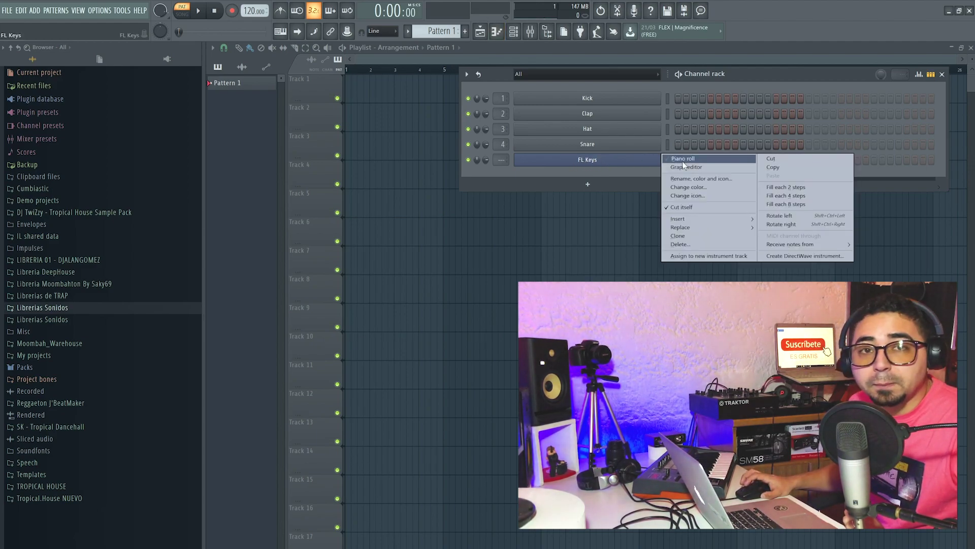
pyautogui.click(683, 160)
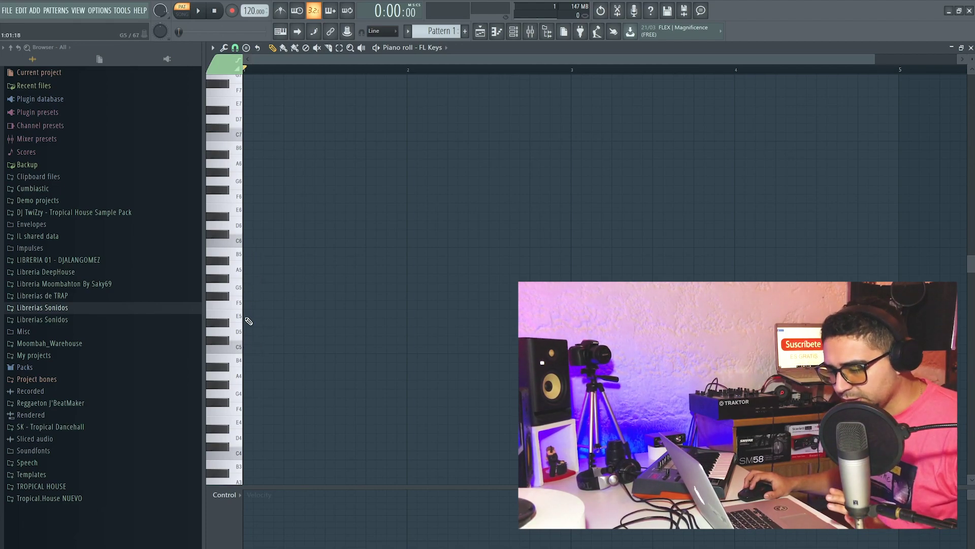
# Step: Audition the white keys one after another from C5 upward past B5
pyautogui.click(239, 348)
pyautogui.click(239, 333)
pyautogui.click(239, 319)
pyautogui.click(239, 304)
pyautogui.click(239, 289)
pyautogui.click(242, 273)
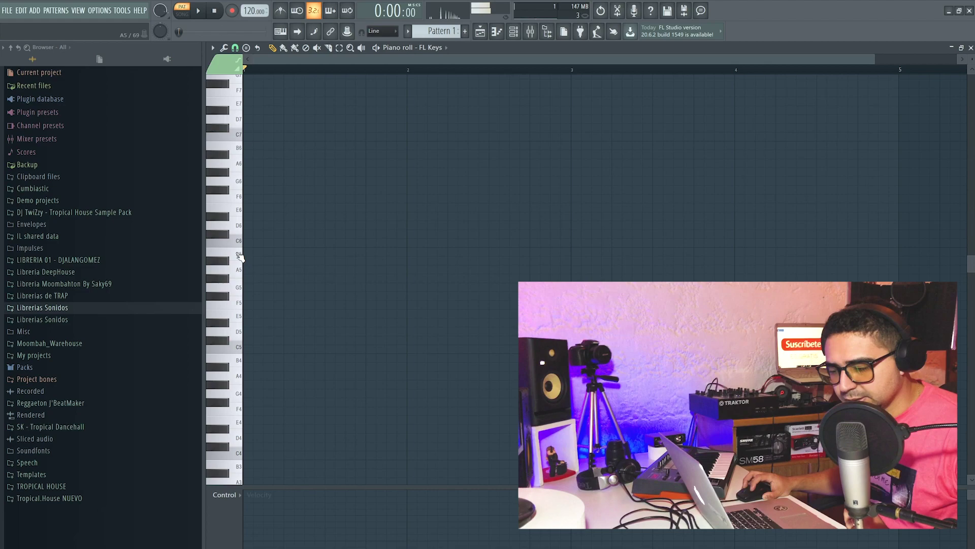
pyautogui.click(240, 256)
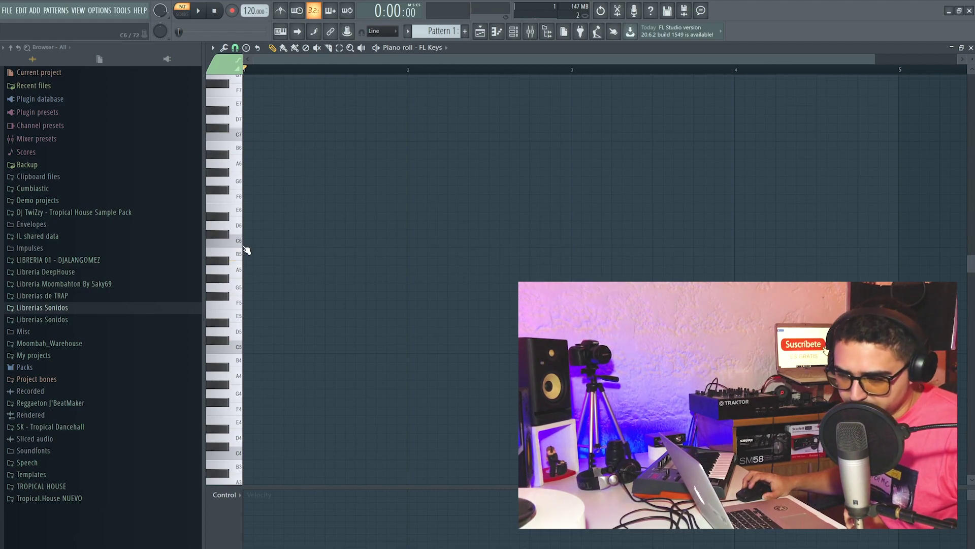
pyautogui.click(243, 229)
pyautogui.click(242, 213)
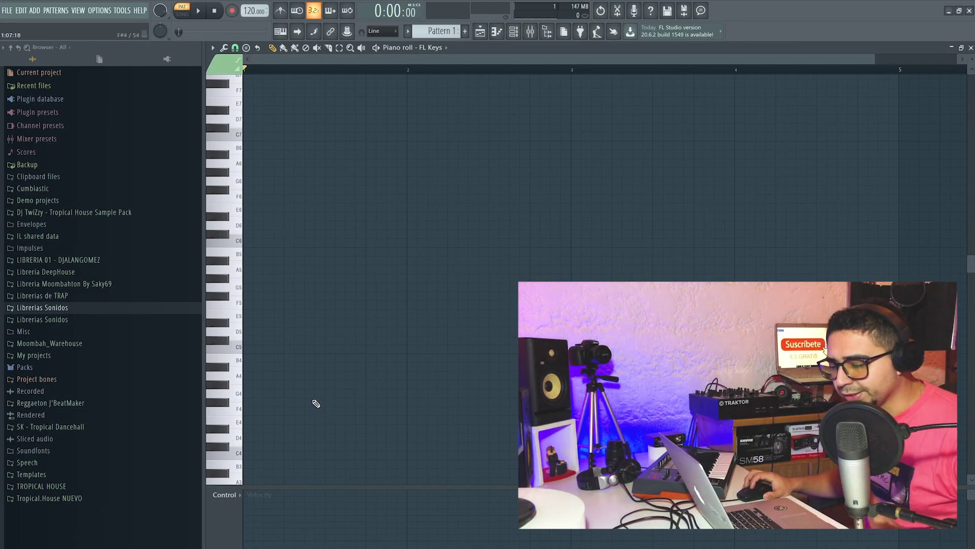
# Step: Place a C5 note at the start of bar 1 and lengthen it to fill the whole bar
pyautogui.click(240, 347)
pyautogui.click(240, 348)
pyautogui.click(248, 350)
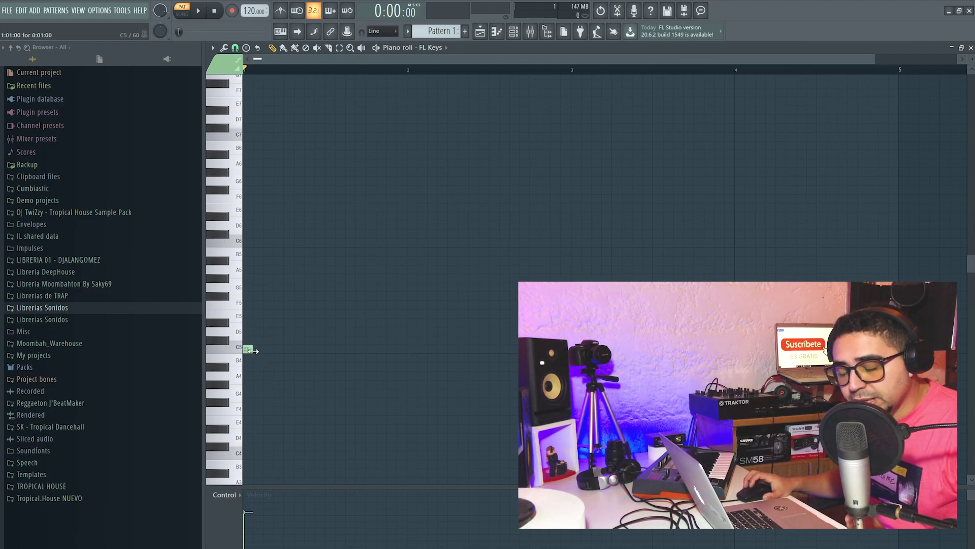
pyautogui.moveTo(253, 350)
pyautogui.mouseDown()
pyautogui.moveTo(346, 358)
pyautogui.moveTo(264, 353)
pyautogui.mouseUp()
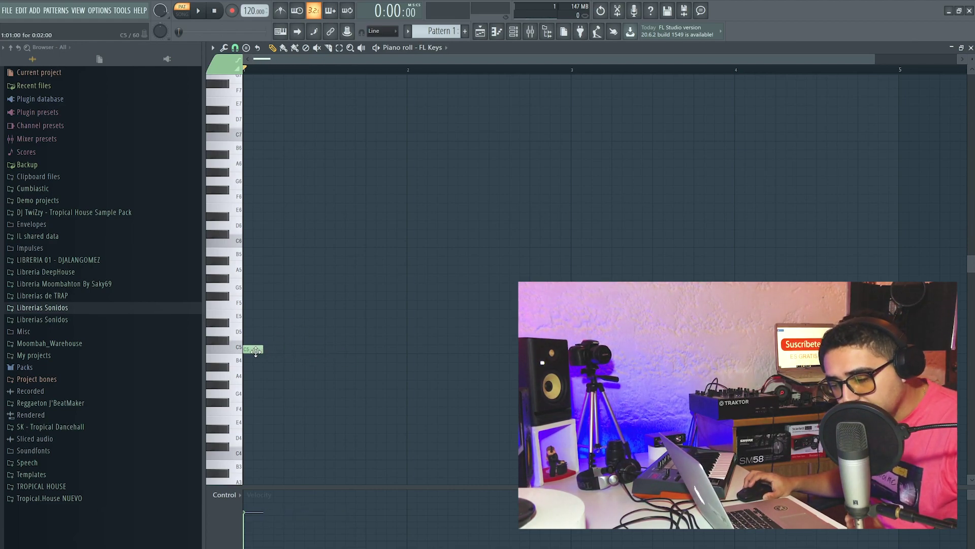
pyautogui.moveTo(265, 351); pyautogui.dragTo(405, 360)
pyautogui.click(409, 360)
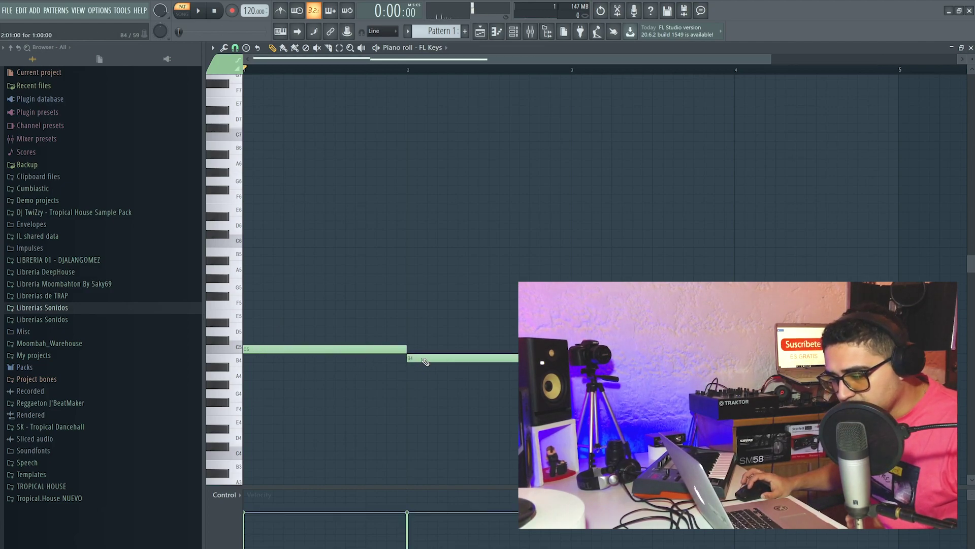
pyautogui.rightClick(425, 359)
pyautogui.moveTo(415, 356)
pyautogui.mouseDown()
pyautogui.moveTo(383, 349)
pyautogui.moveTo(416, 353)
pyautogui.mouseUp()
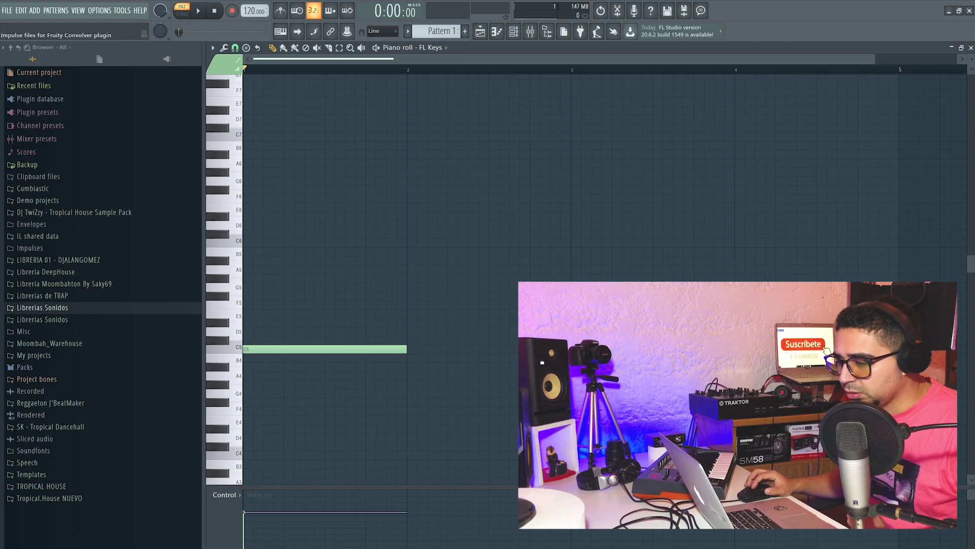
# Step: Count up the white keys from C5 and add a one-bar E5 note at the start of bar 1
pyautogui.scroll(3, 417, 295)
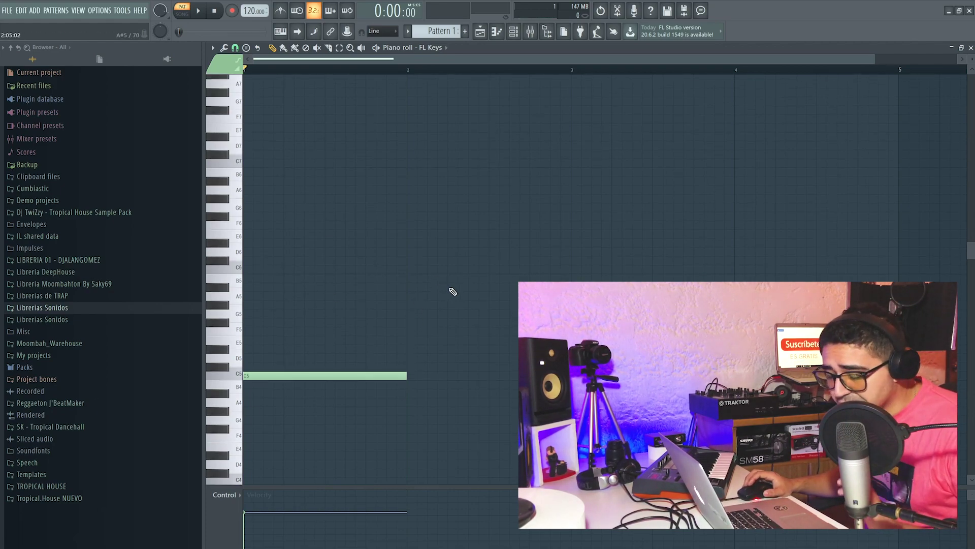
pyautogui.click(264, 378)
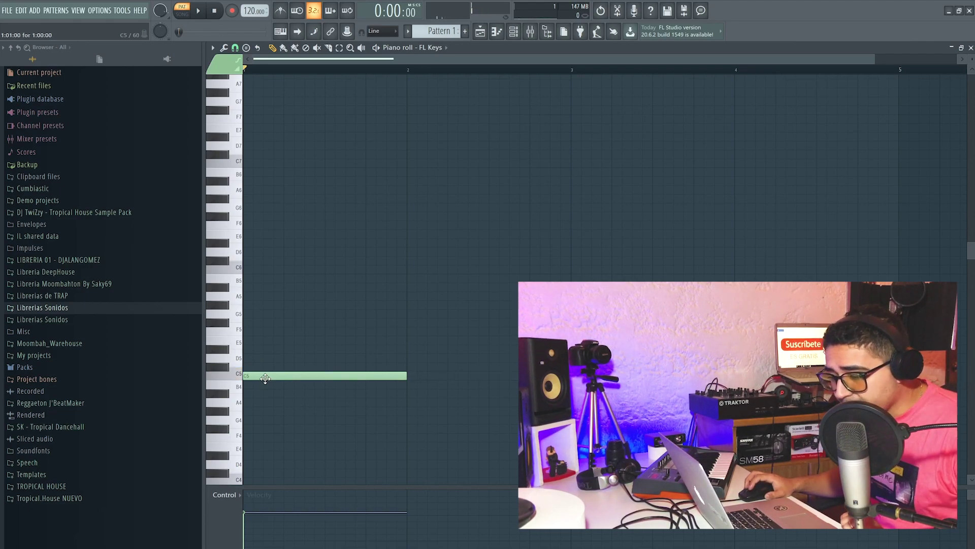
pyautogui.click(237, 375)
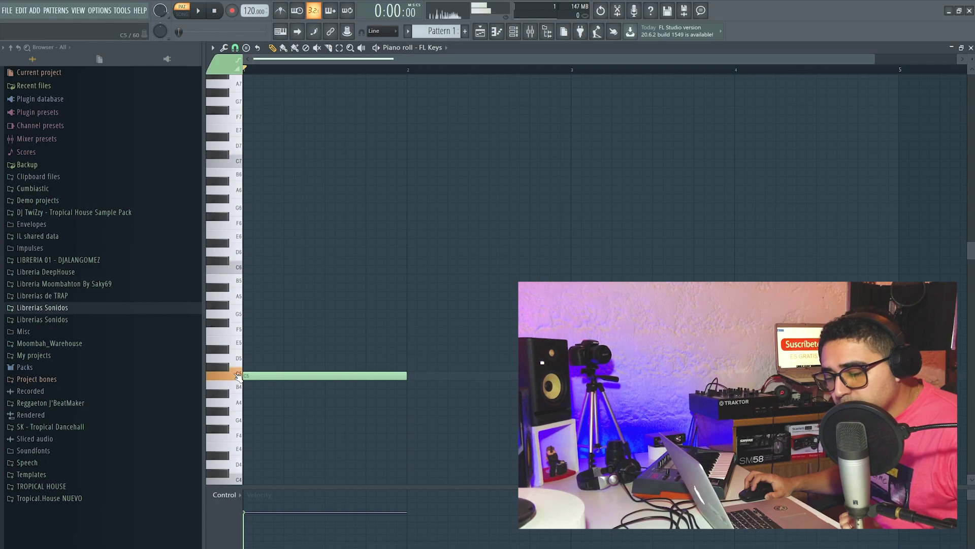
pyautogui.click(239, 362)
pyautogui.click(237, 345)
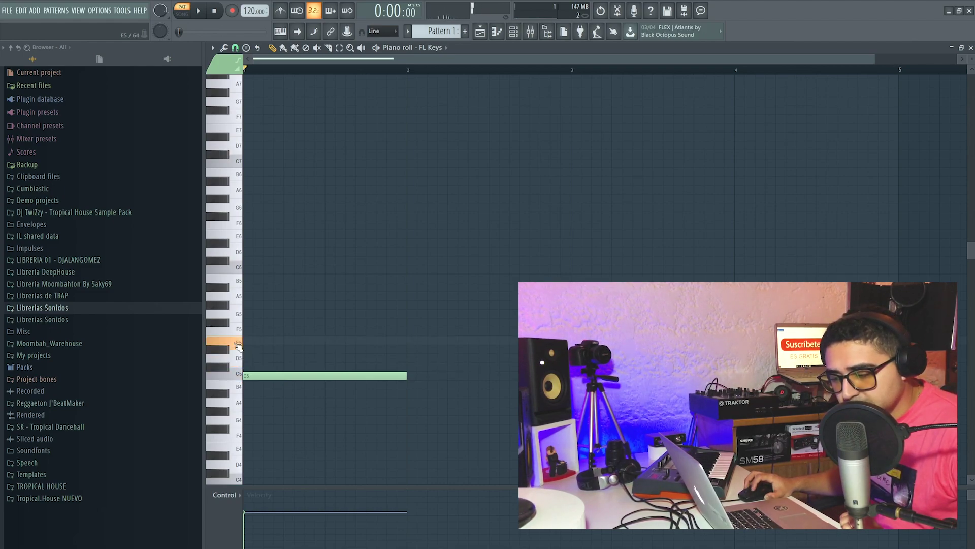
pyautogui.click(248, 341)
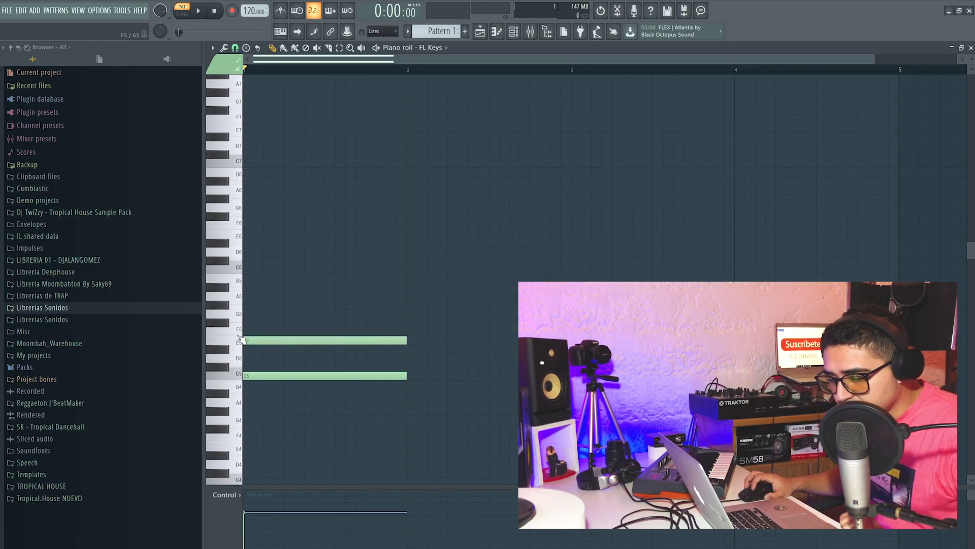
# Step: Count up the white keys from E5 and add a one-bar G5 note to complete the bar 1 chord
pyautogui.click(239, 342)
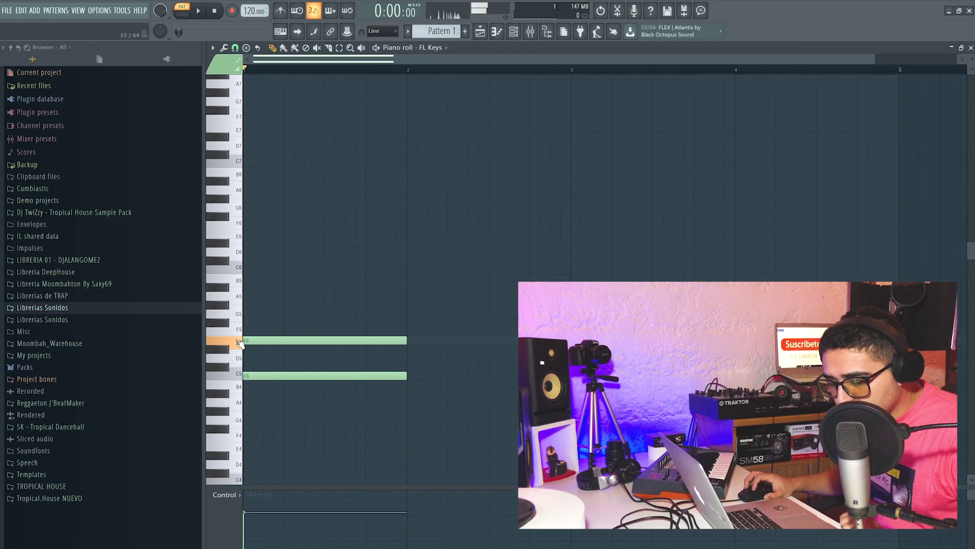
pyautogui.click(239, 330)
pyautogui.click(240, 317)
pyautogui.click(246, 314)
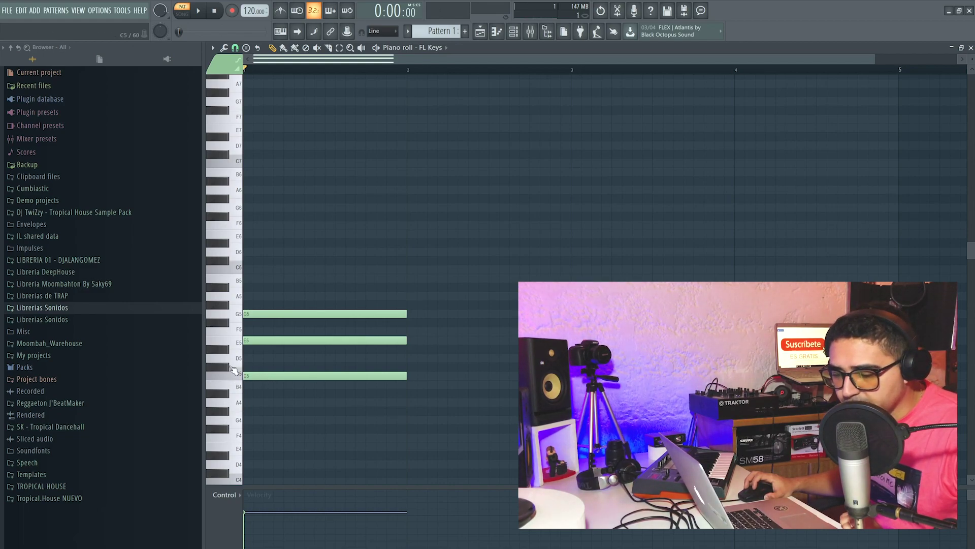
# Step: Audition the C5, E5 and G5 keys to review the notes that form the chord
pyautogui.click(238, 341)
pyautogui.click(237, 330)
pyautogui.click(237, 314)
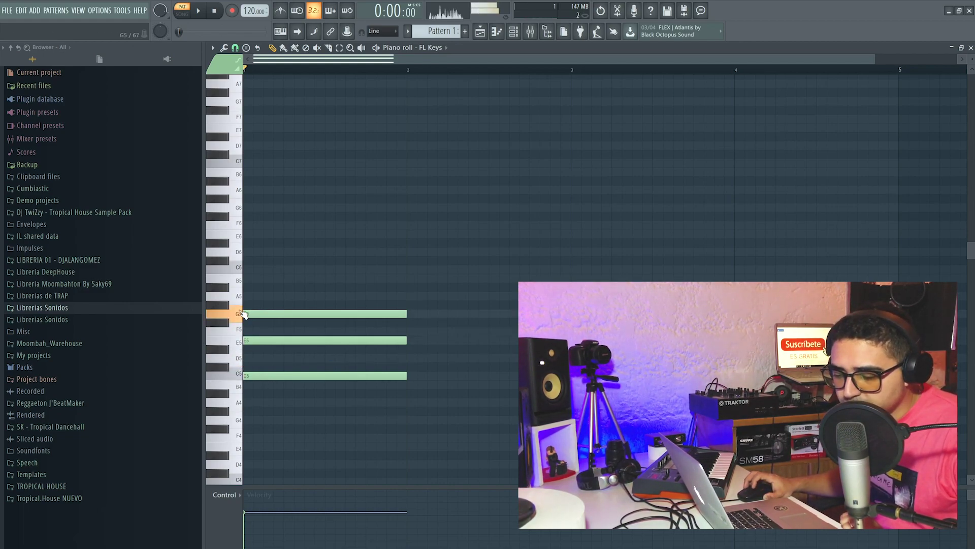
pyautogui.click(238, 375)
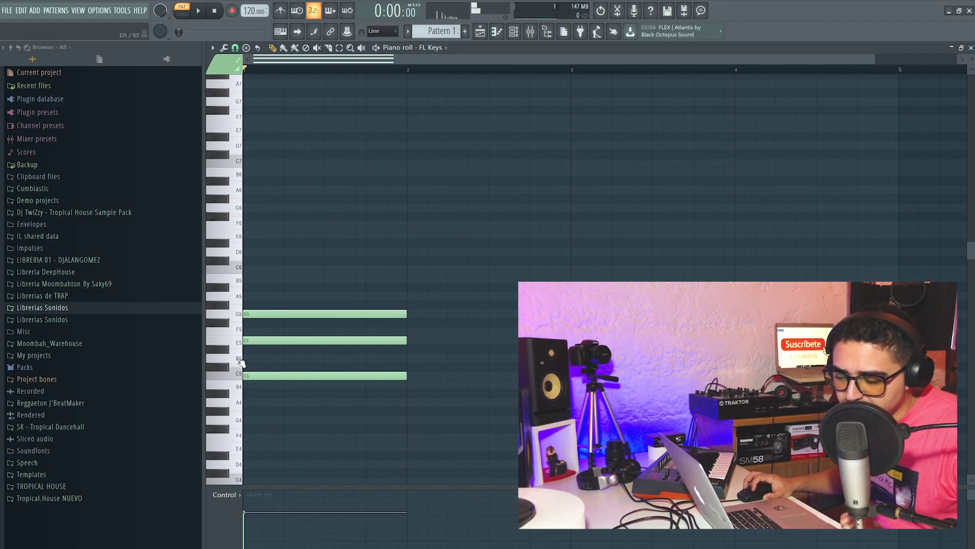
pyautogui.click(240, 344)
pyautogui.click(238, 314)
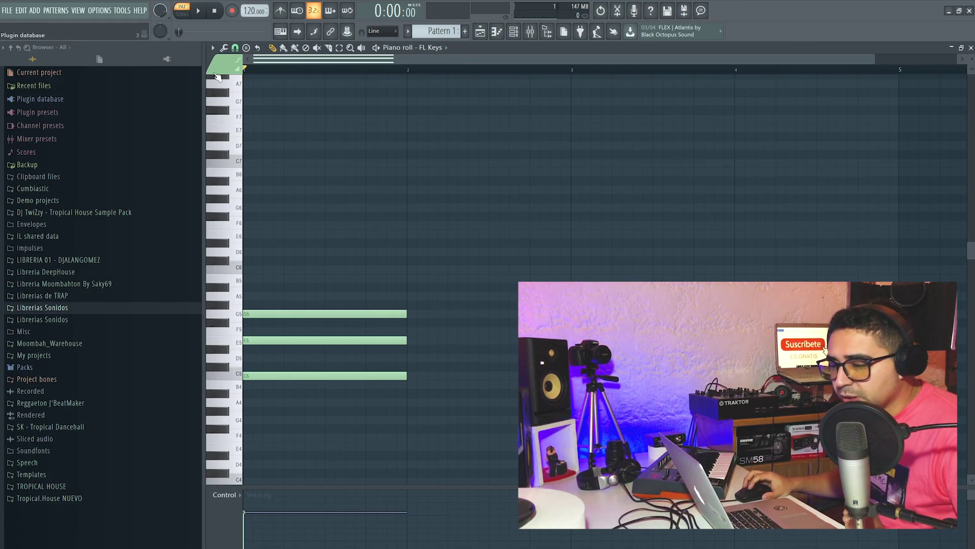
# Step: Choose the Major chord stamp for the piano roll
pyautogui.click(246, 48)
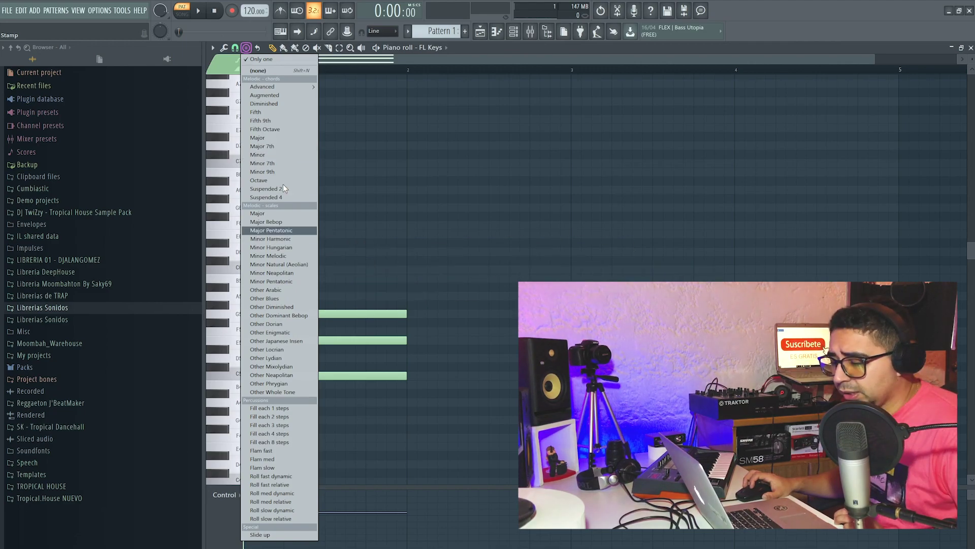
pyautogui.click(264, 137)
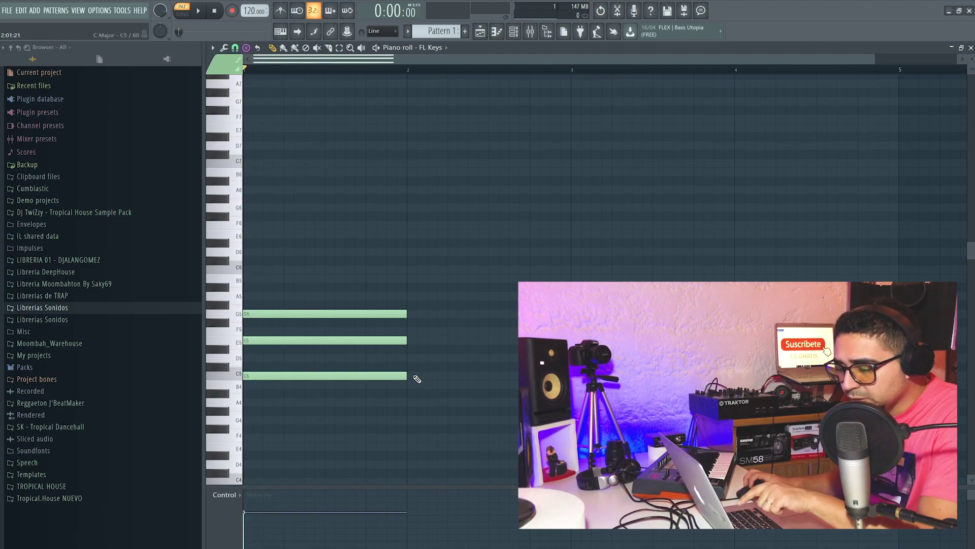
# Step: Try duplicating the bar 1 chord into bar 2, and undo the duplication
pyautogui.hotkey('ctrl', 'b')
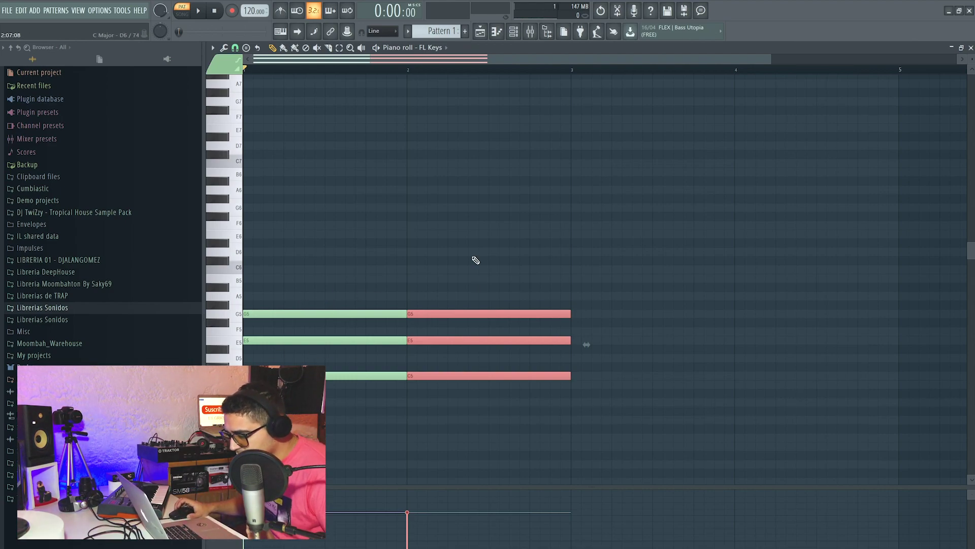
pyautogui.hotkey('ctrl', 'd')
pyautogui.hotkey('ctrl', 'z')
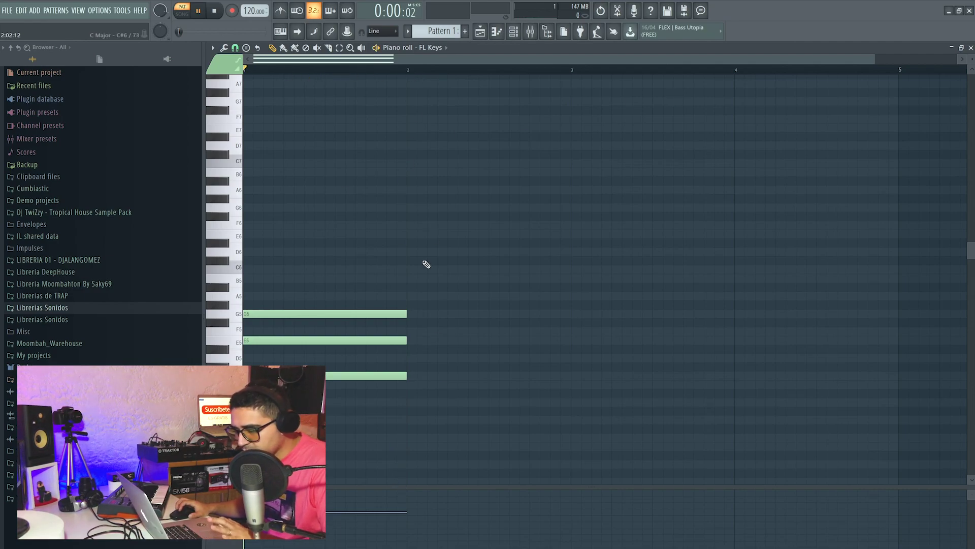
# Step: Play back the pattern briefly and copy the C5, E5 and G5 chord from bar 1 into bar 2
pyautogui.press('space')
pyautogui.press('space')
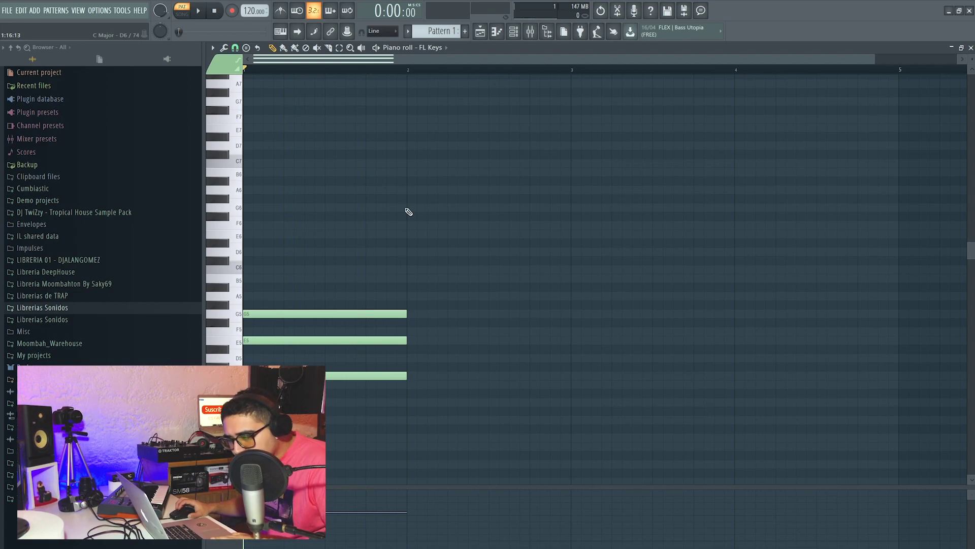
pyautogui.moveTo(339, 231); pyautogui.dragTo(300, 433)
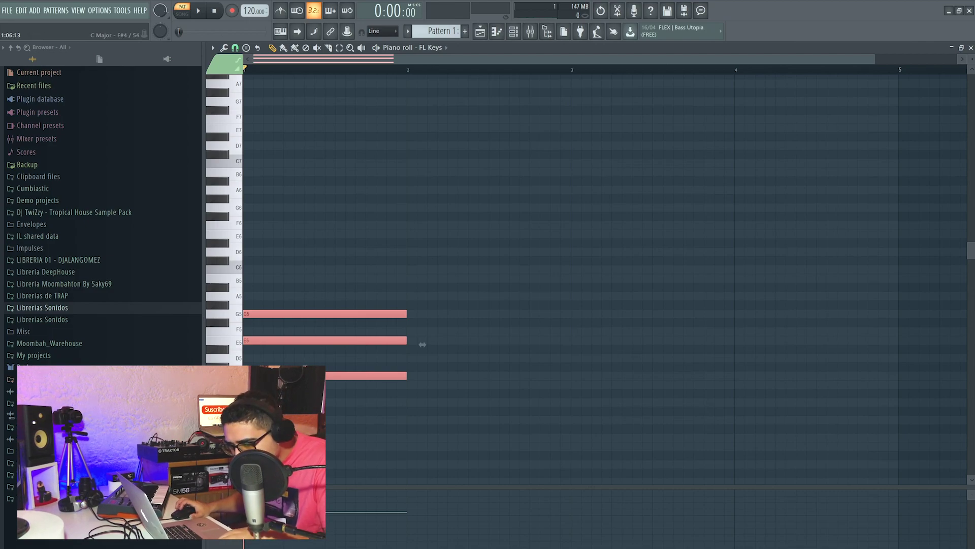
pyautogui.moveTo(418, 345); pyautogui.dragTo(587, 345)
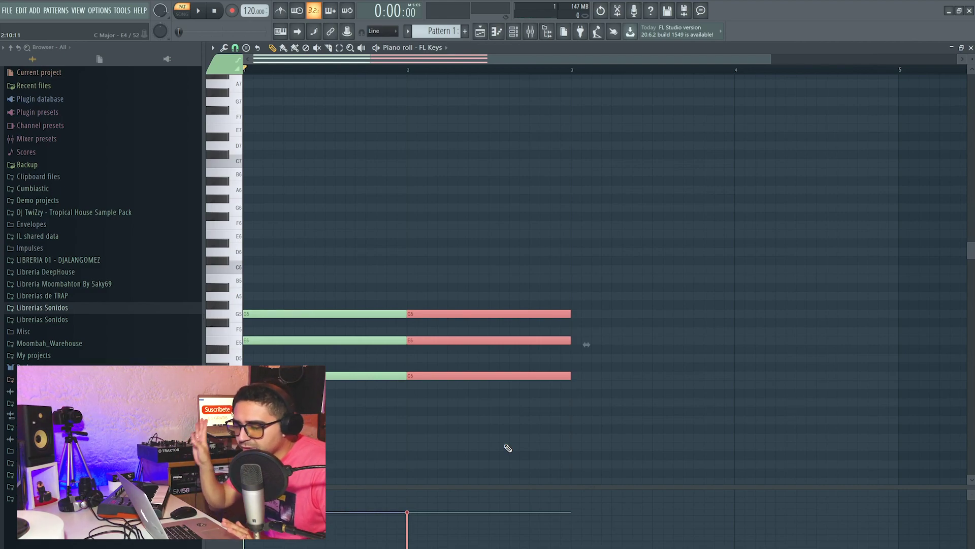
# Step: Transpose the copied chord in bar 2 up to F5, A5 and C6, and play back the two-chord pattern
pyautogui.press('space')
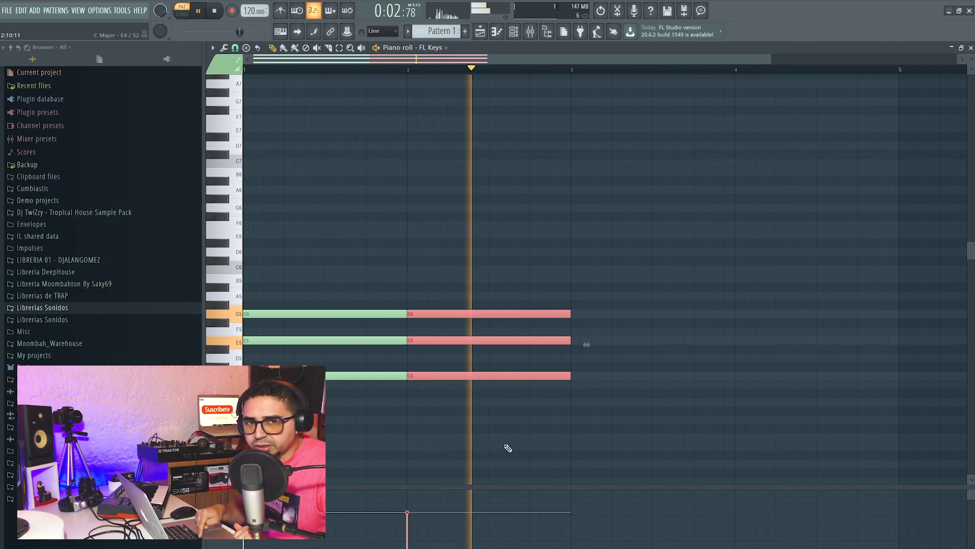
pyautogui.press('space')
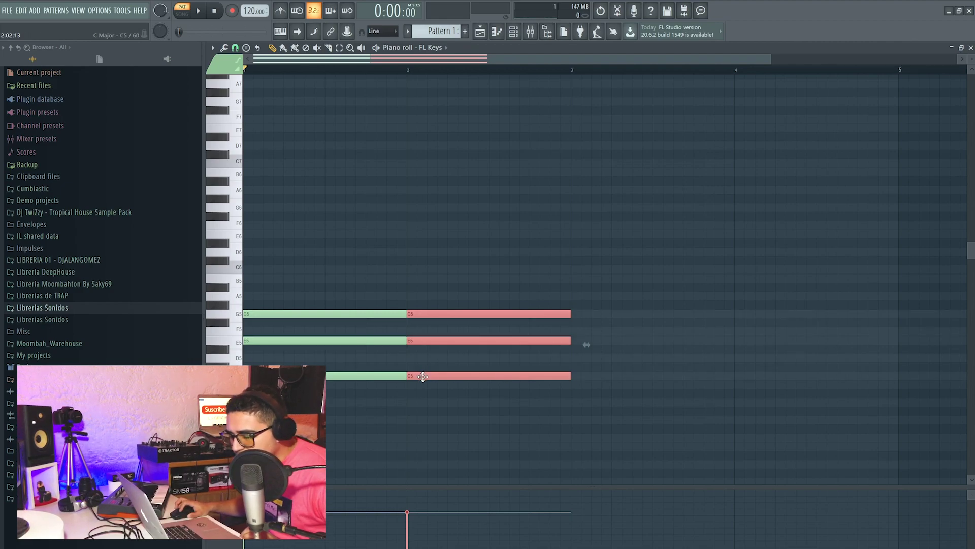
pyautogui.moveTo(422, 367); pyautogui.dragTo(423, 327)
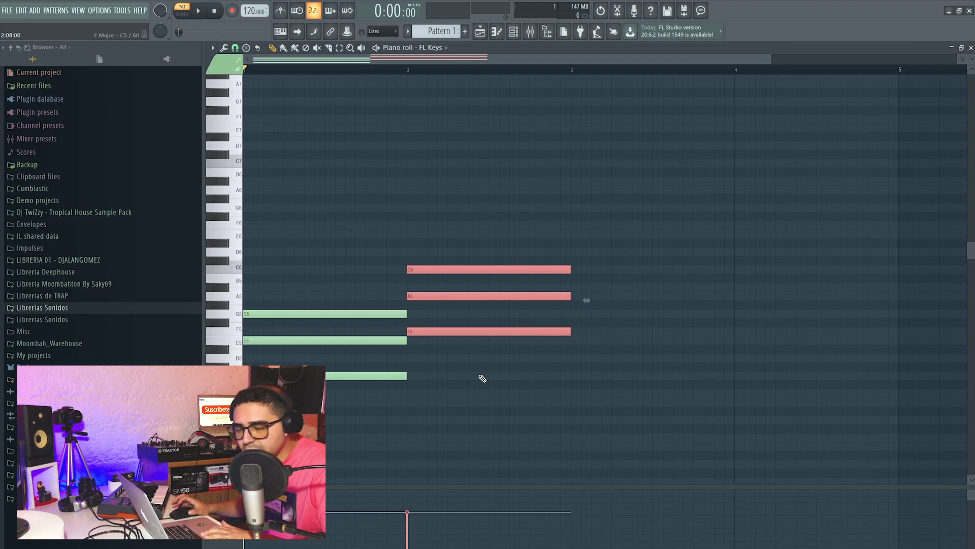
pyautogui.press('space')
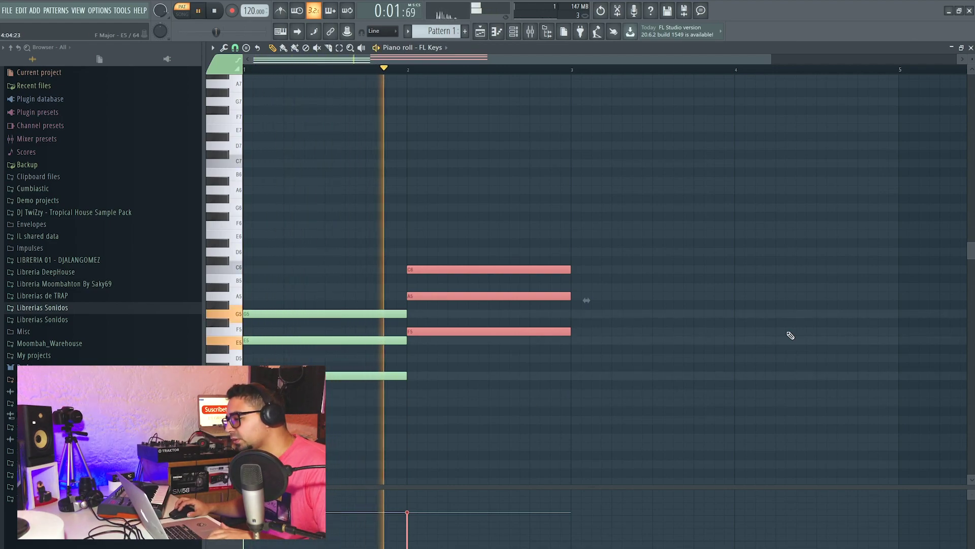
pyautogui.scroll(-1, 773, 66)
pyautogui.press('space')
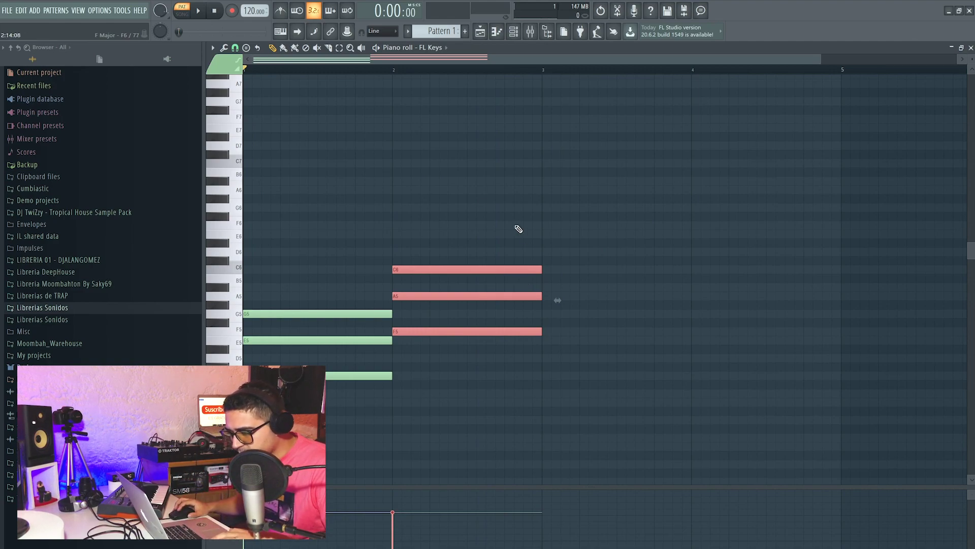
# Step: Copy the F5, A5 and C6 chord from bar 2 into bar 3
pyautogui.click(486, 226)
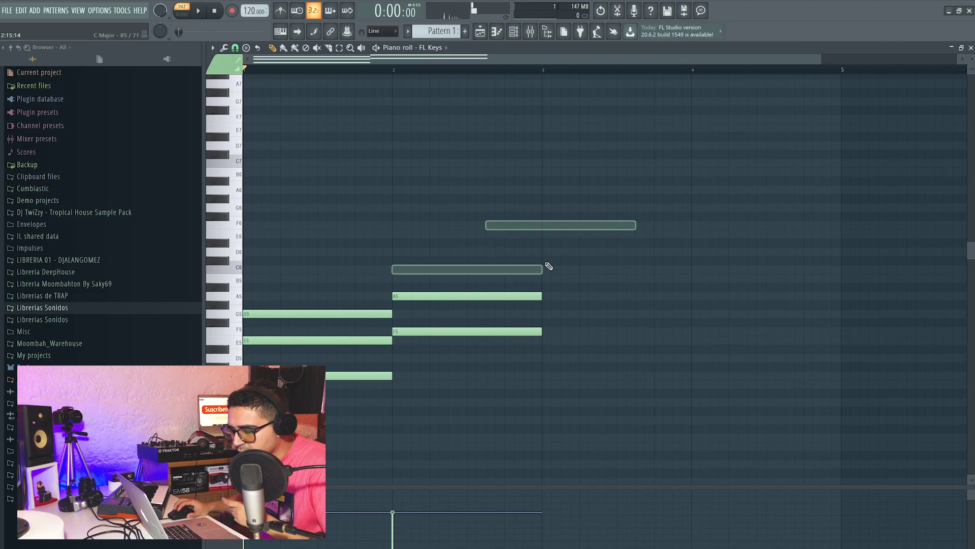
pyautogui.hotkey('ctrl', 'z')
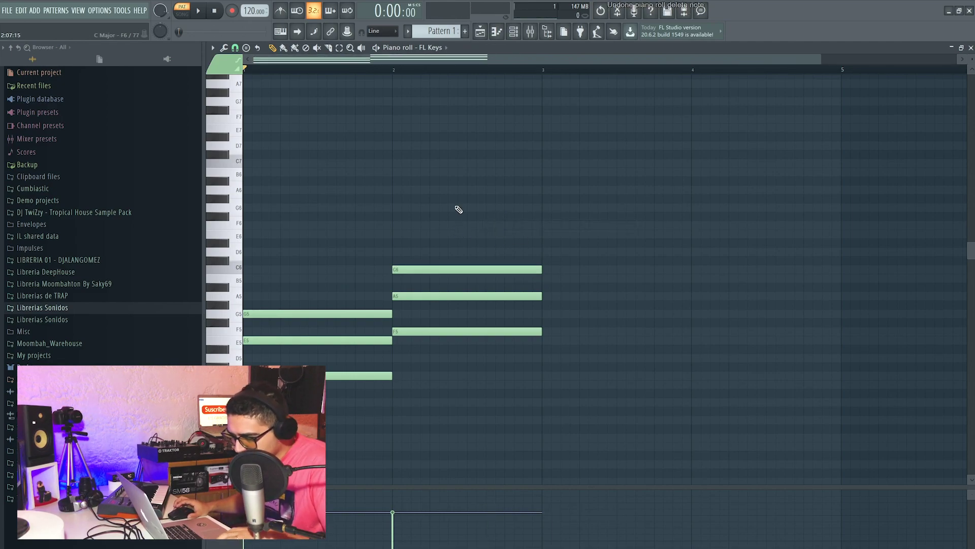
pyautogui.moveTo(452, 185); pyautogui.dragTo(439, 417)
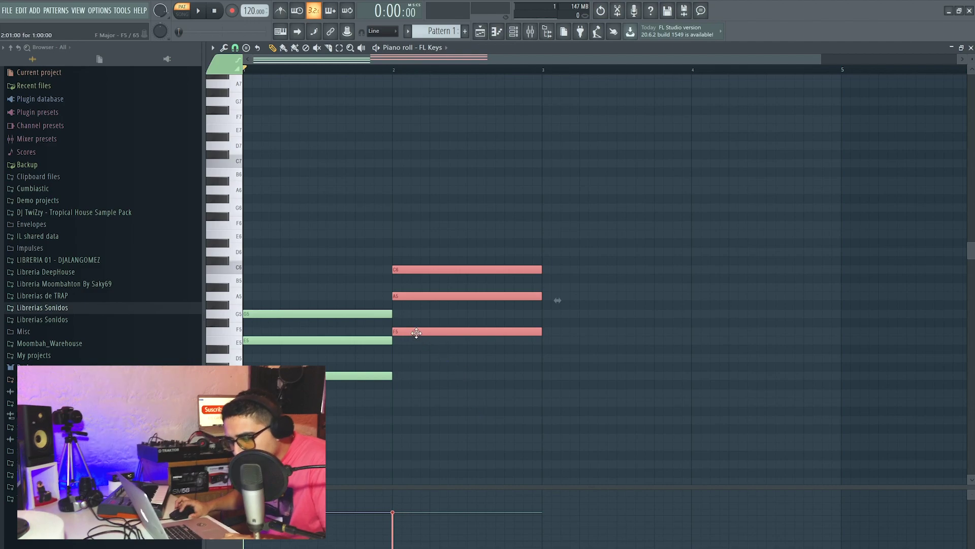
pyautogui.moveTo(432, 331); pyautogui.dragTo(566, 327)
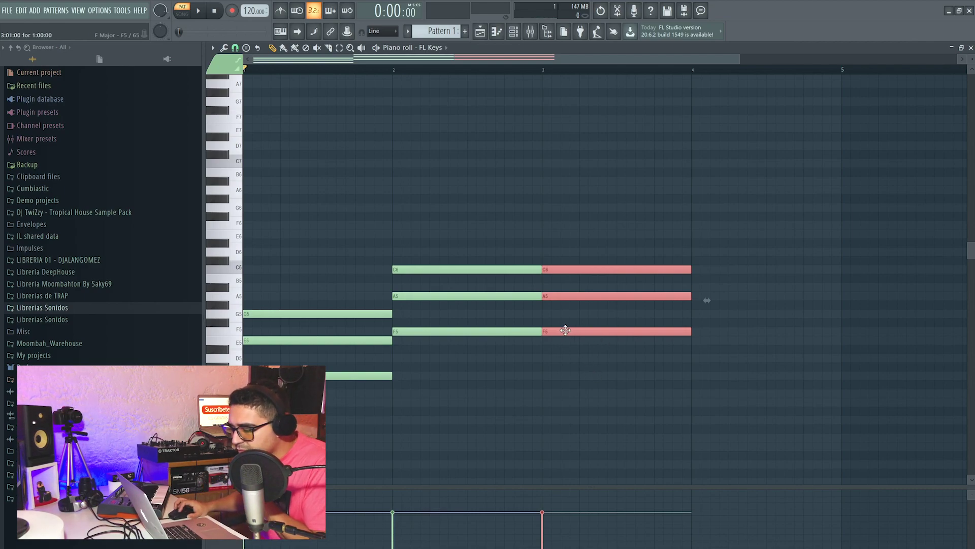
# Step: Try the bar 3 chord with E5 as its lowest note and settle on G5, B5 and D6, auditioning each version
pyautogui.moveTo(565, 331)
pyautogui.mouseDown()
pyautogui.moveTo(566, 353)
pyautogui.moveTo(565, 339)
pyautogui.mouseUp()
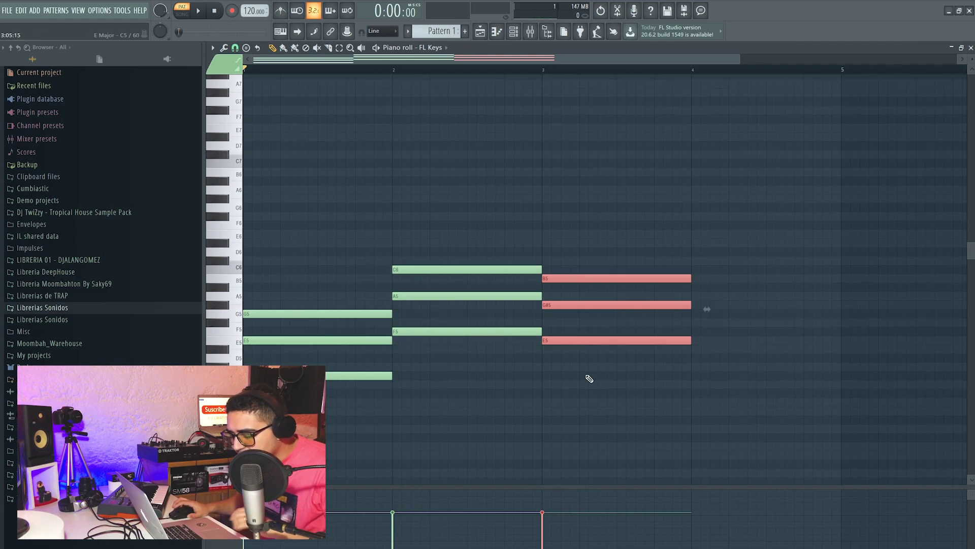
pyautogui.press('space')
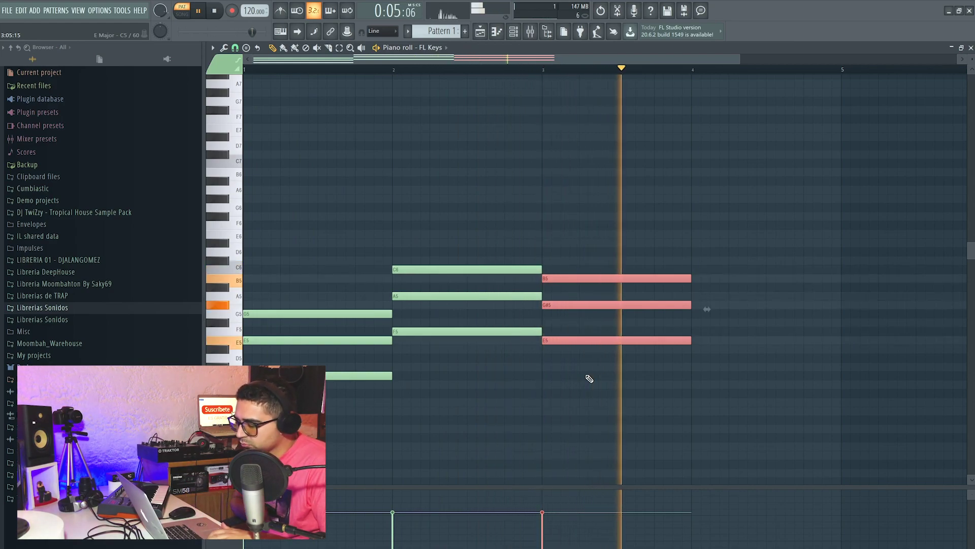
pyautogui.press('space')
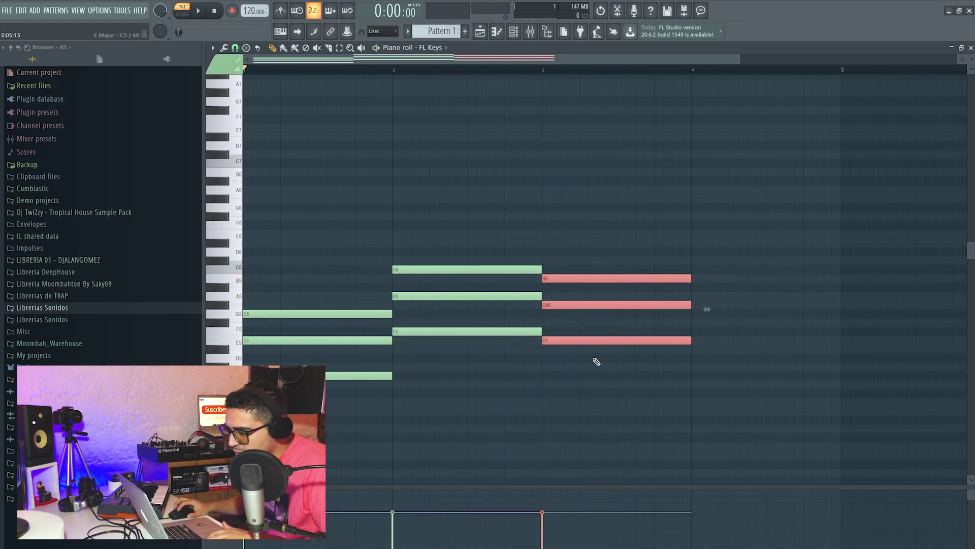
pyautogui.moveTo(573, 340); pyautogui.dragTo(578, 318)
pyautogui.press('space')
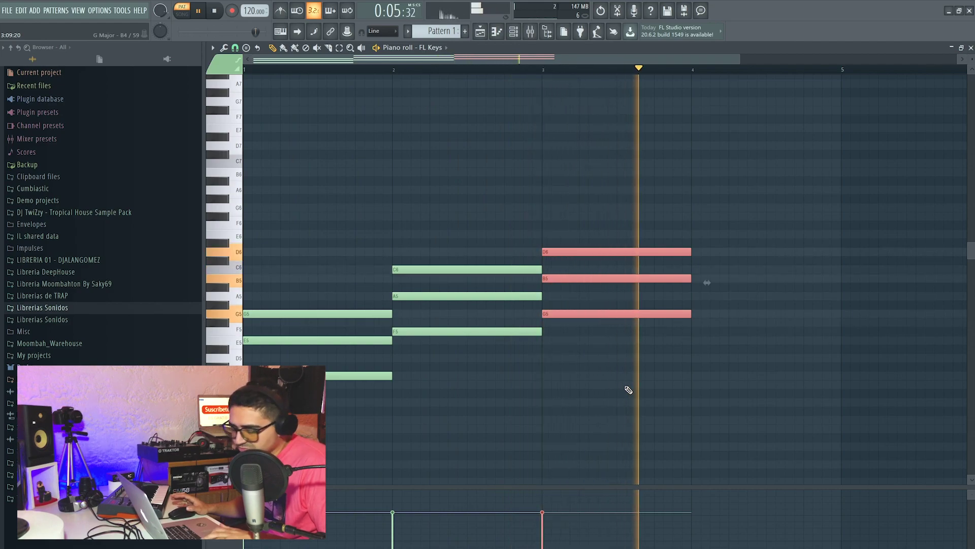
pyautogui.press('space')
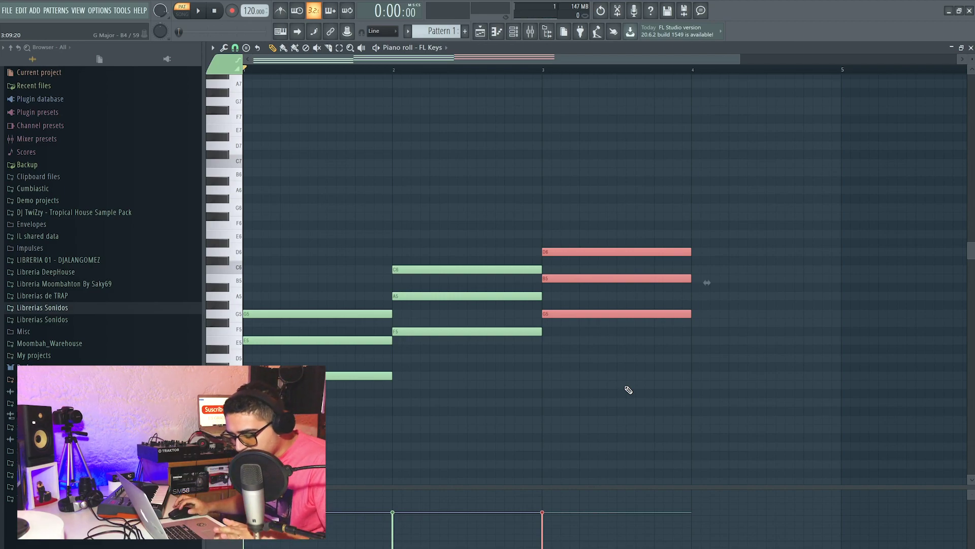
# Step: Copy the bar 3 chord into bar 4 and transpose it to F5, A5 and C6, checking the progression by playback
pyautogui.moveTo(547, 315)
pyautogui.mouseDown()
pyautogui.moveTo(714, 320)
pyautogui.moveTo(706, 320)
pyautogui.moveTo(718, 355)
pyautogui.moveTo(716, 337)
pyautogui.mouseUp()
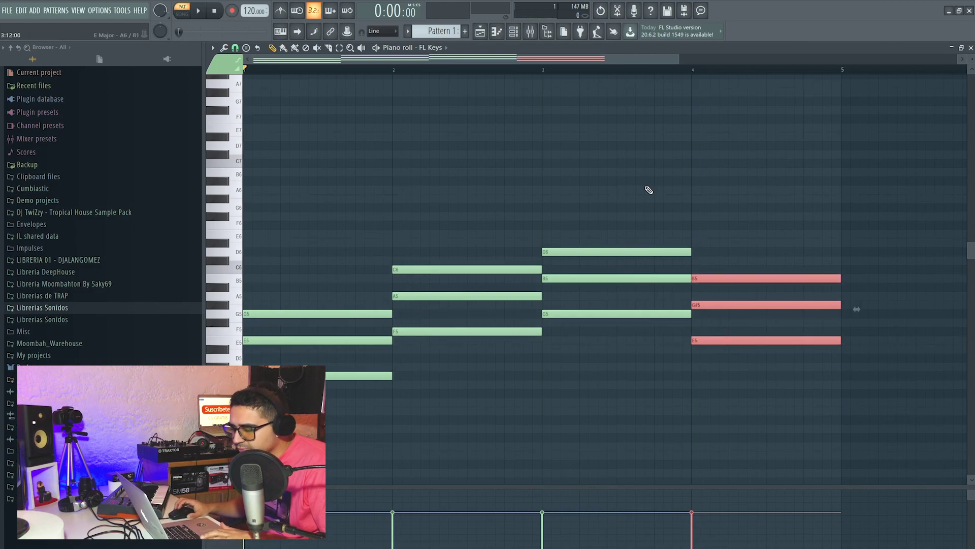
pyautogui.press('space')
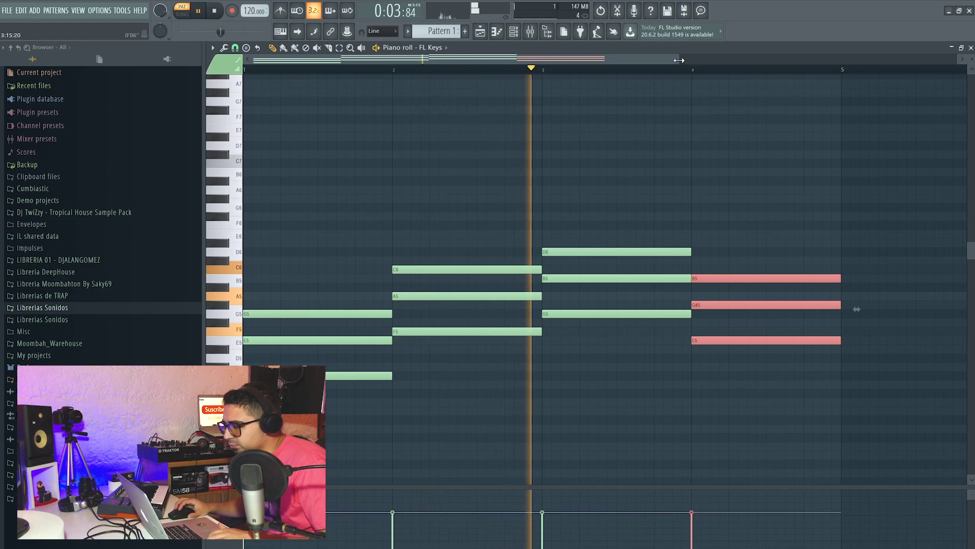
pyautogui.moveTo(679, 60); pyautogui.dragTo(744, 69)
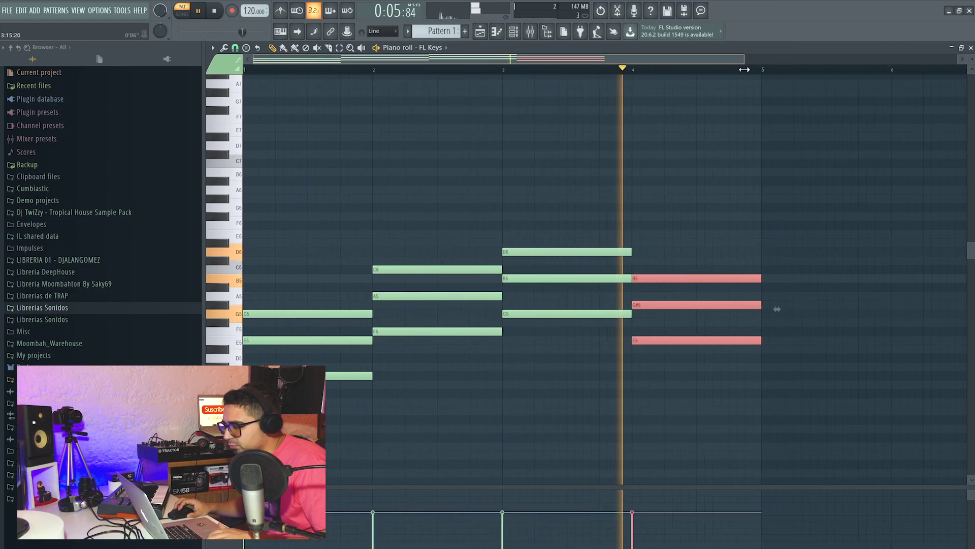
pyautogui.press('space')
pyautogui.moveTo(697, 170); pyautogui.dragTo(657, 334)
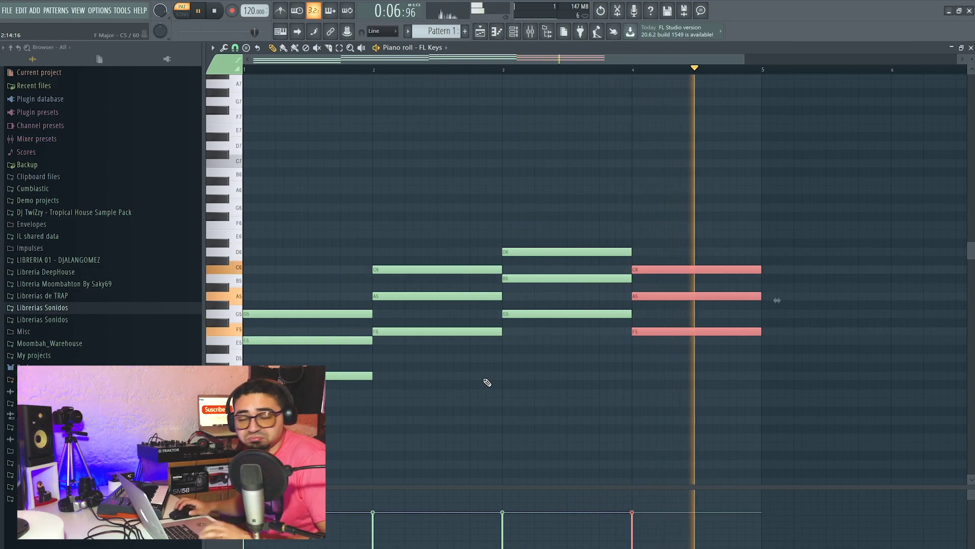
pyautogui.press('space')
pyautogui.click(486, 379)
pyautogui.rightClick(549, 376)
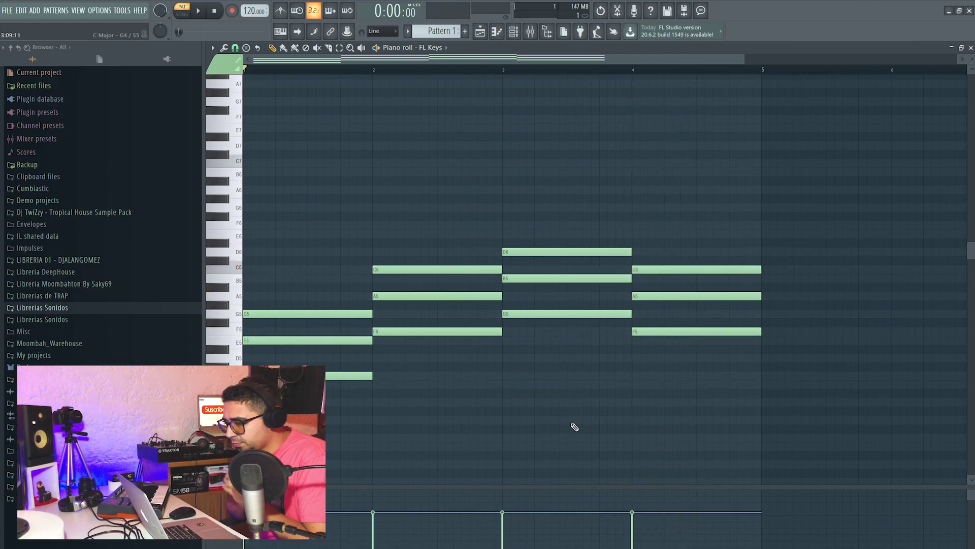
# Step: Audition the upper keys and place a C7 melody note at step 3 of bar 1, shortened to two steps
pyautogui.scroll(2, 595, 168)
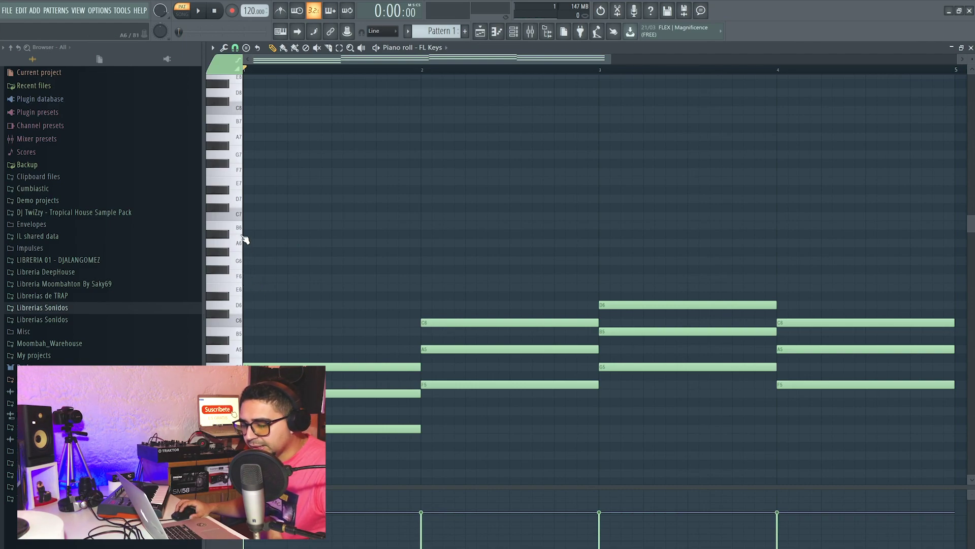
pyautogui.scroll(1, 248, 285)
pyautogui.moveTo(243, 325); pyautogui.dragTo(248, 261)
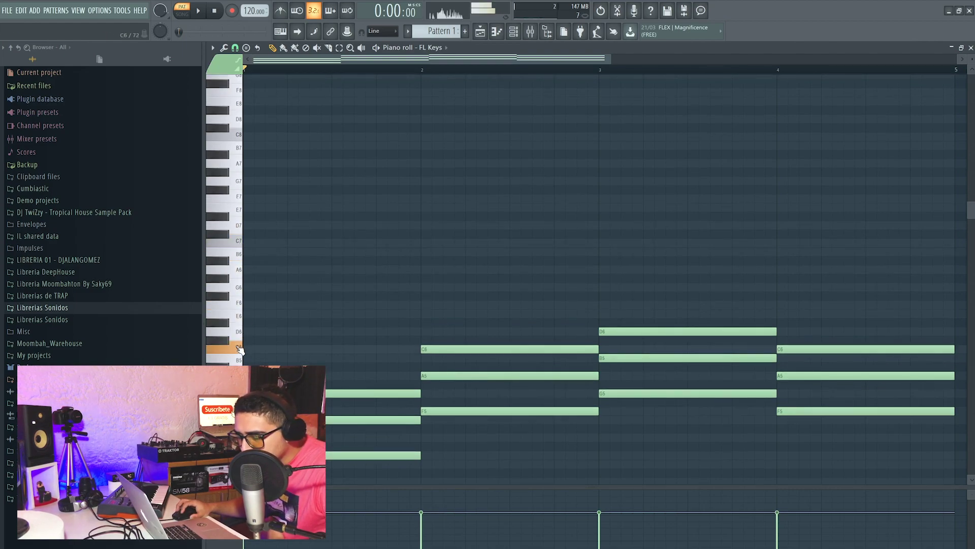
pyautogui.scroll(2, 241, 350)
pyautogui.moveTo(243, 254); pyautogui.dragTo(243, 217)
pyautogui.click(260, 297)
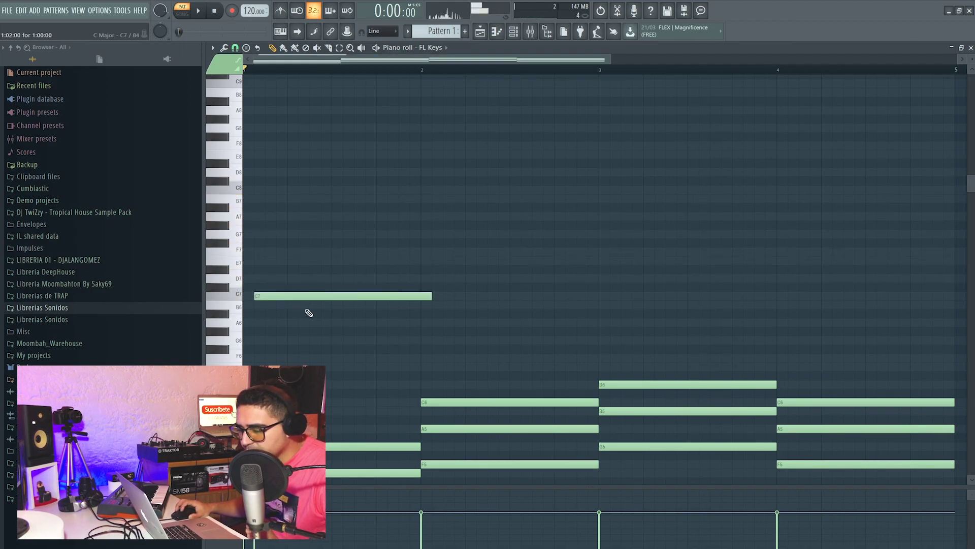
pyautogui.moveTo(312, 297); pyautogui.dragTo(301, 297)
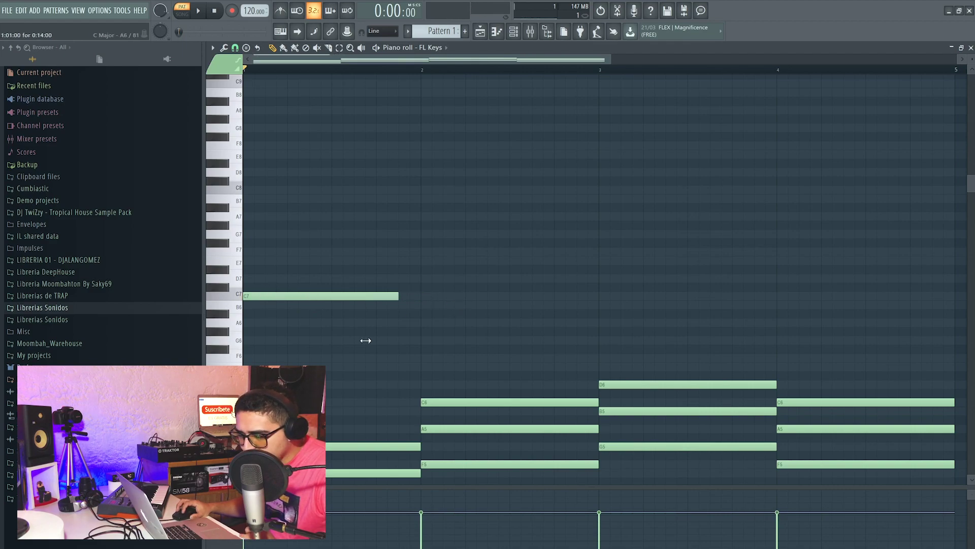
pyautogui.moveTo(366, 341); pyautogui.dragTo(243, 340)
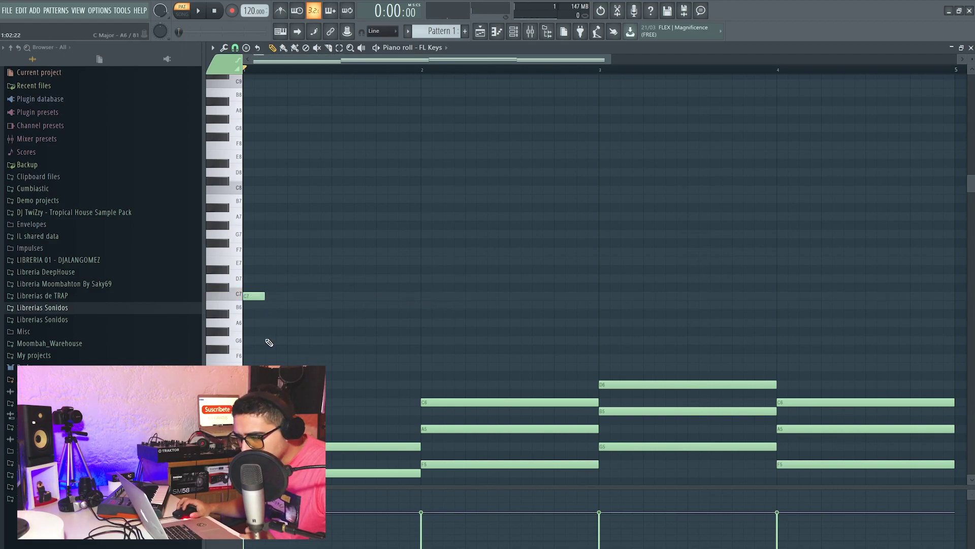
pyautogui.moveTo(250, 298); pyautogui.dragTo(272, 298)
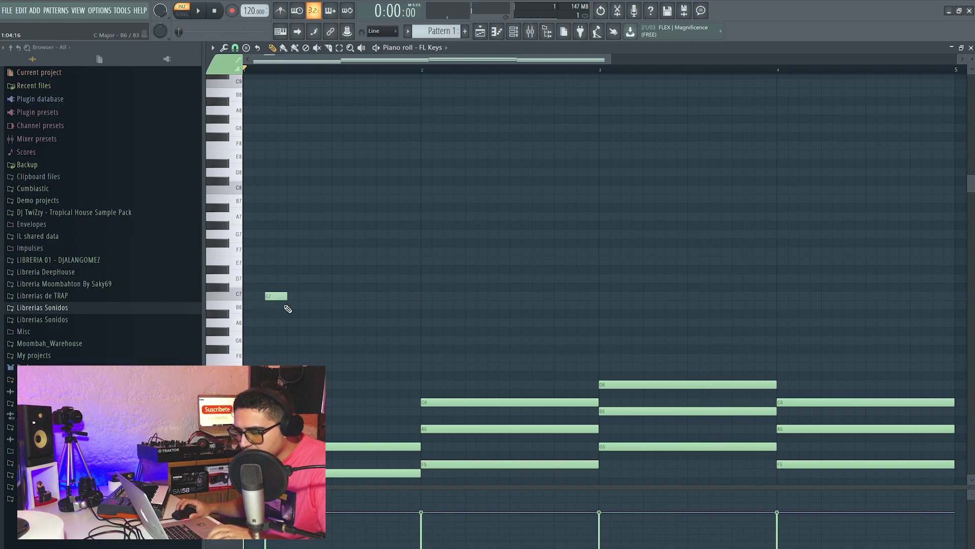
# Step: Add two-step melody notes D7 at step 7 and F7 at step 9 of bar 1, and play them back
pyautogui.scroll(-1, 293, 307)
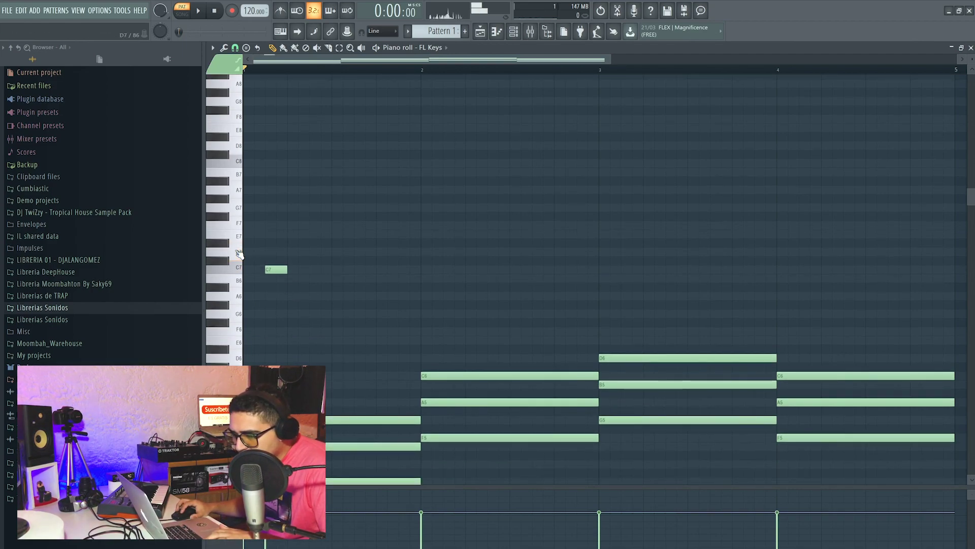
pyautogui.click(311, 250)
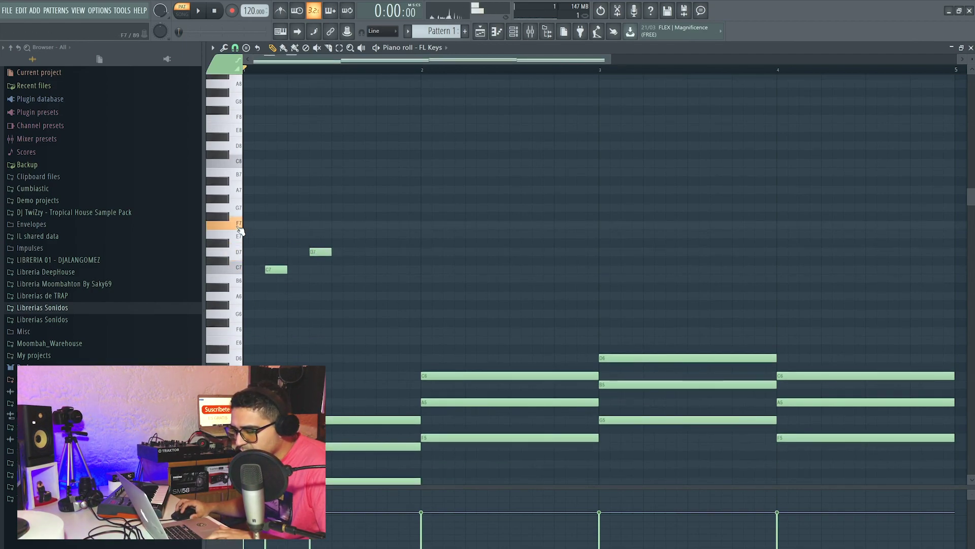
pyautogui.click(340, 226)
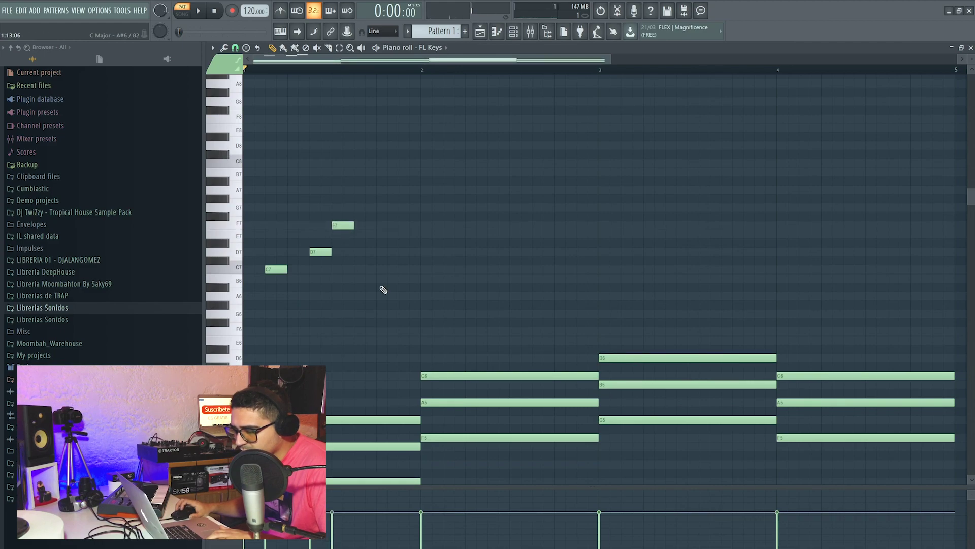
pyautogui.press('space')
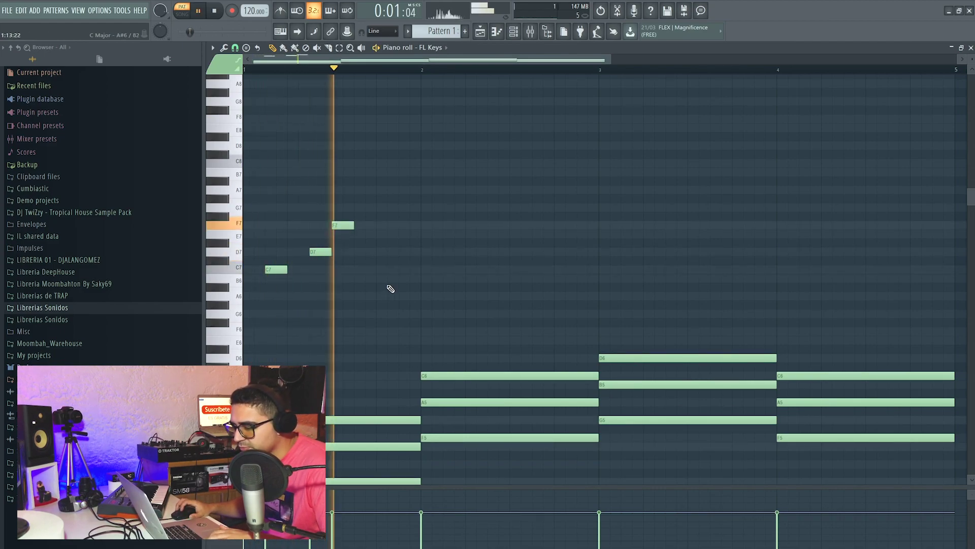
pyautogui.press('space')
pyautogui.press('space')
pyautogui.press('space')
# Step: Add a D7 note from step 11 to the end of bar 1, six steps long, and play back the melody
pyautogui.click(370, 251)
pyautogui.moveTo(370, 251); pyautogui.dragTo(358, 251)
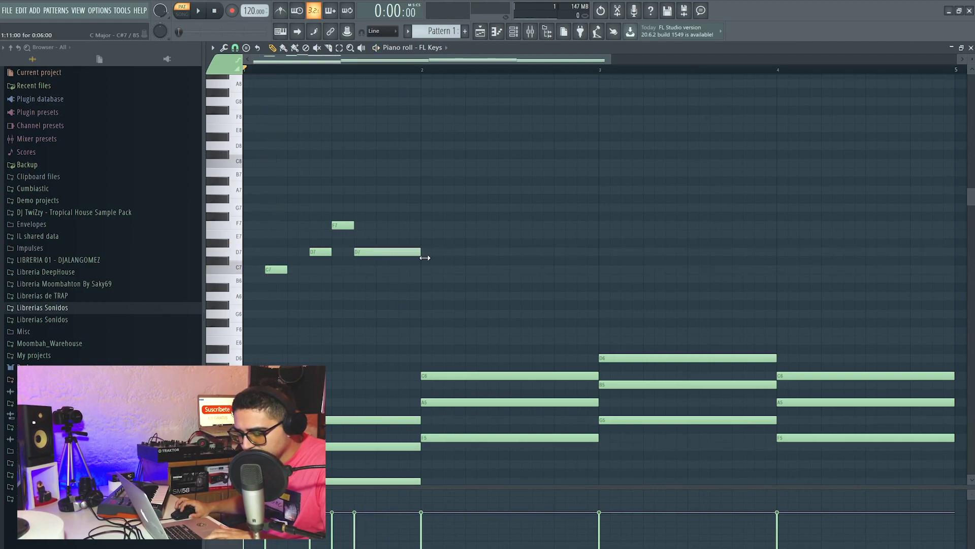
pyautogui.press('space')
pyautogui.press('space')
# Step: Add two-step melody notes in bar 2: B6 at step 3, A6 at steps 5 and 9, and a lower one at step 13
pyautogui.click(422, 279)
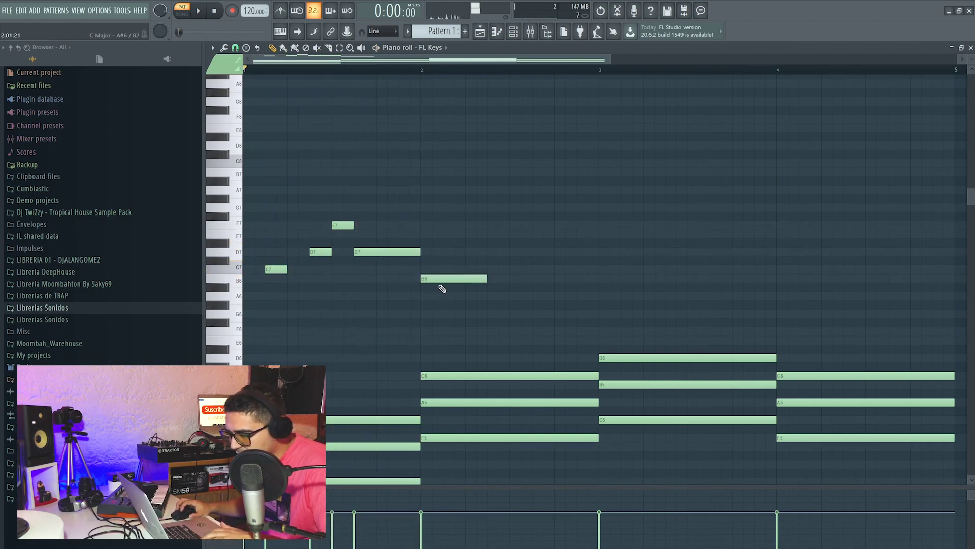
pyautogui.moveTo(443, 279); pyautogui.dragTo(466, 279)
pyautogui.click(467, 296)
pyautogui.click(517, 297)
pyautogui.click(559, 305)
pyautogui.press('space')
pyautogui.press('space')
# Step: Repitch the bar 2 melody by lowering its last note to F6 and raising the B6 note to C7, checking by playback
pyautogui.moveTo(564, 319)
pyautogui.mouseDown()
pyautogui.moveTo(564, 334)
pyautogui.moveTo(561, 319)
pyautogui.mouseUp()
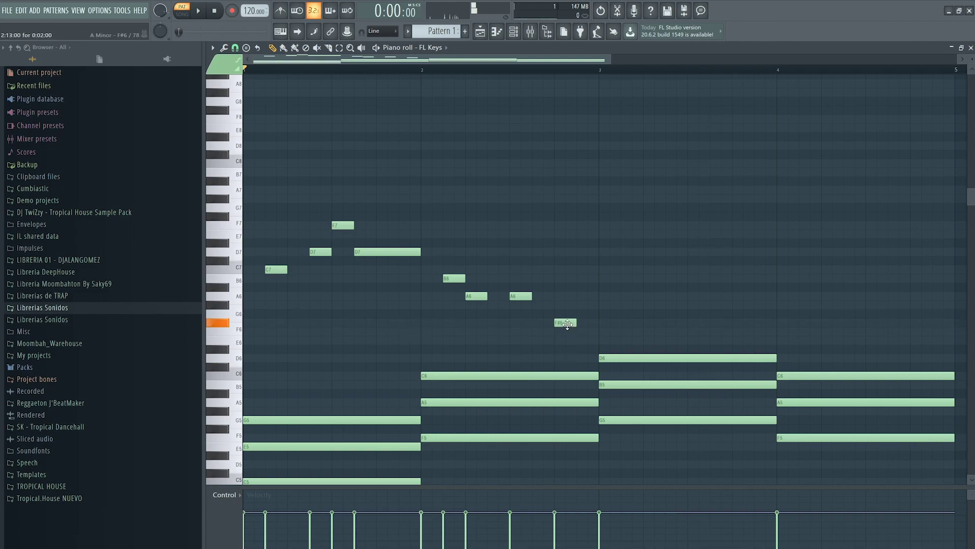
pyautogui.moveTo(568, 324); pyautogui.dragTo(568, 333)
pyautogui.press('space')
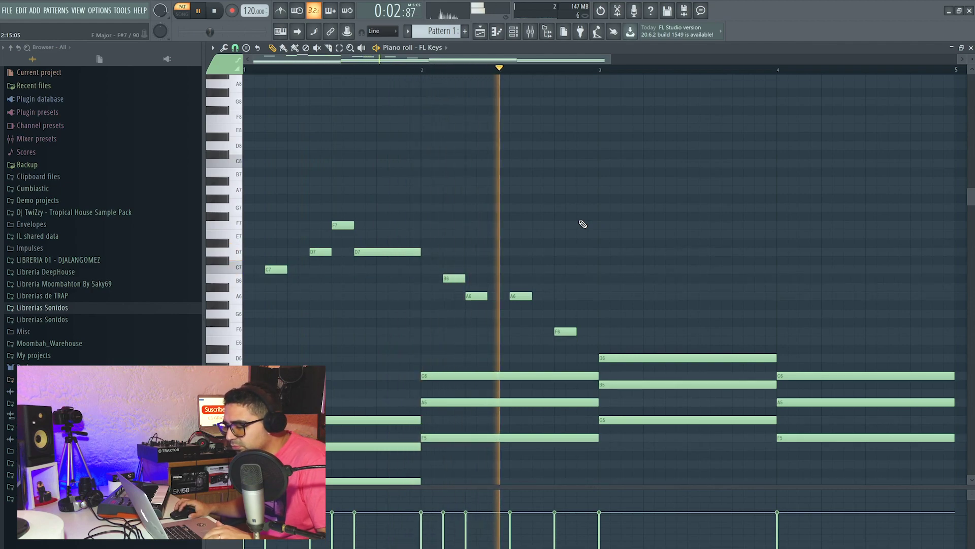
pyautogui.press('space')
pyautogui.moveTo(449, 278); pyautogui.dragTo(449, 252)
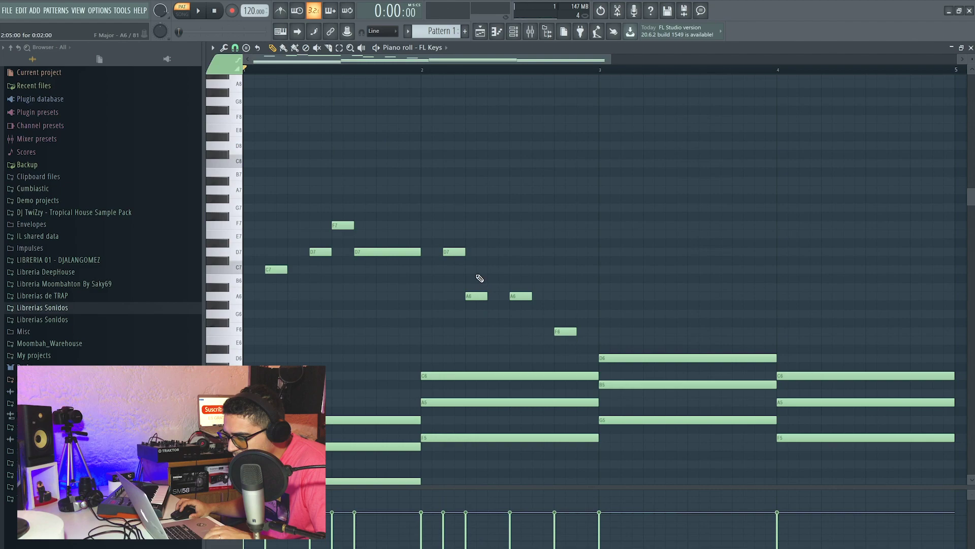
pyautogui.moveTo(457, 253); pyautogui.dragTo(477, 297)
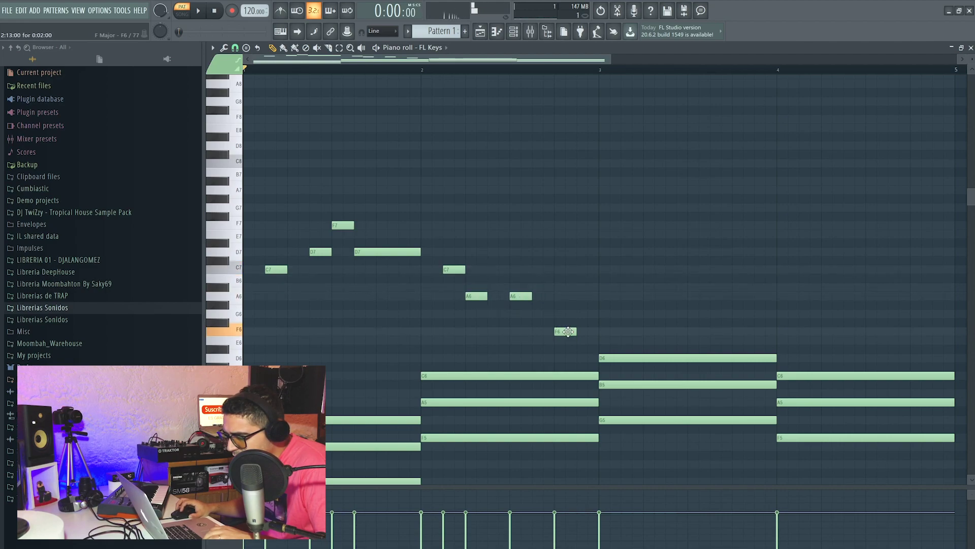
# Step: Raise the last melody note of bar 2 to C7 and play back the first two bars
pyautogui.moveTo(567, 324); pyautogui.dragTo(565, 269)
pyautogui.press('space')
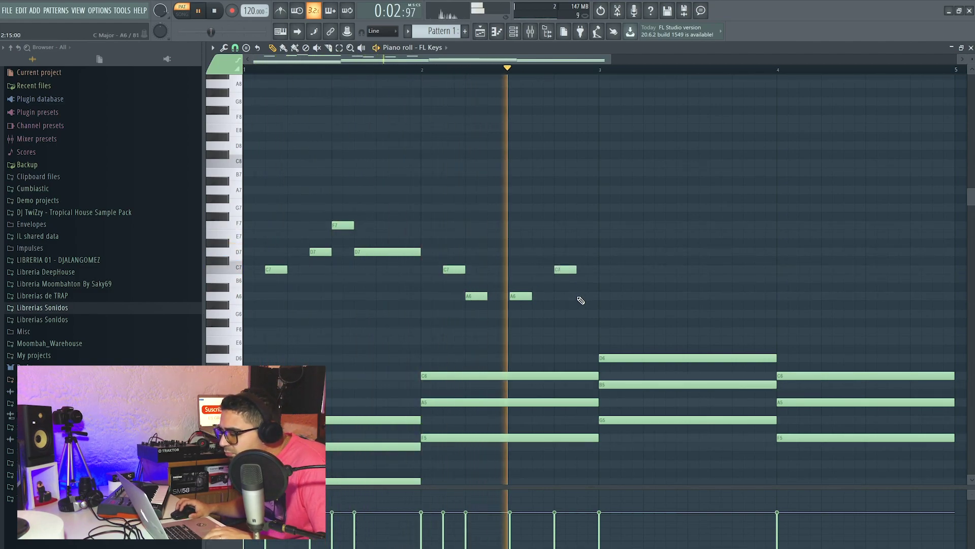
pyautogui.press('space')
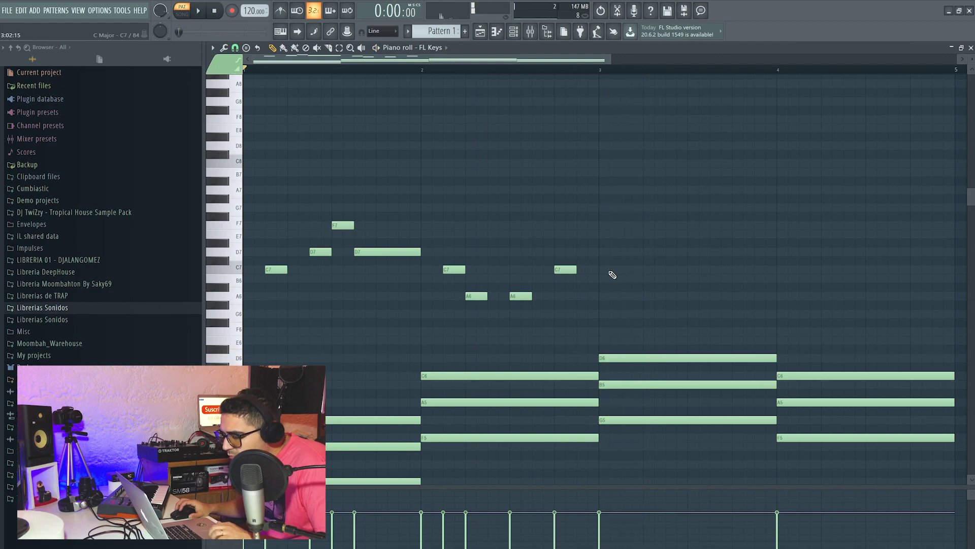
pyautogui.press('space')
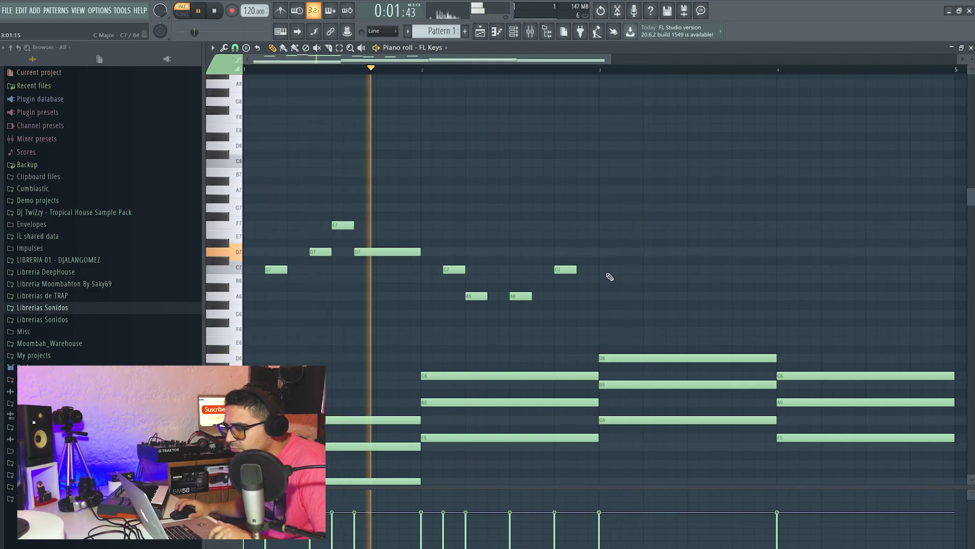
pyautogui.moveTo(617, 68); pyautogui.dragTo(663, 75)
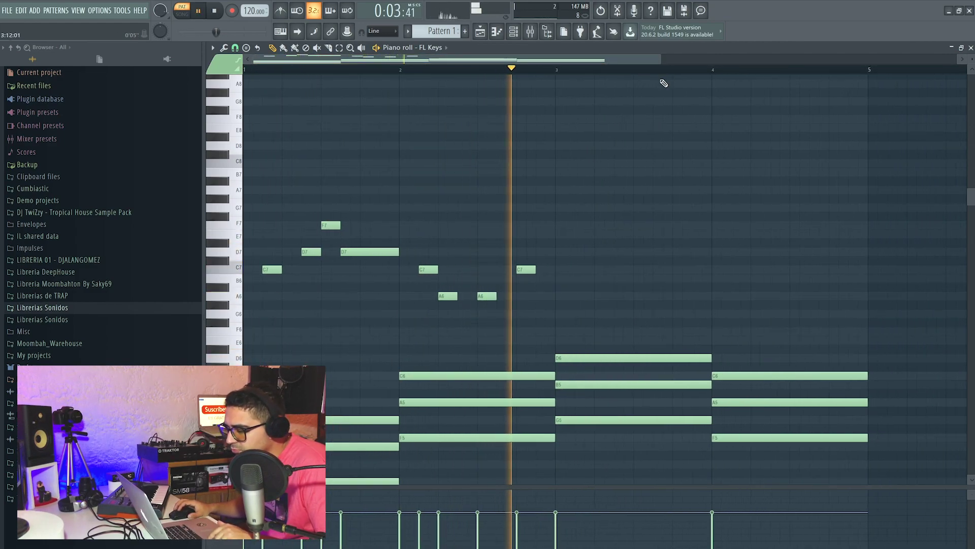
pyautogui.scroll(-1, 566, 271)
pyautogui.press('space')
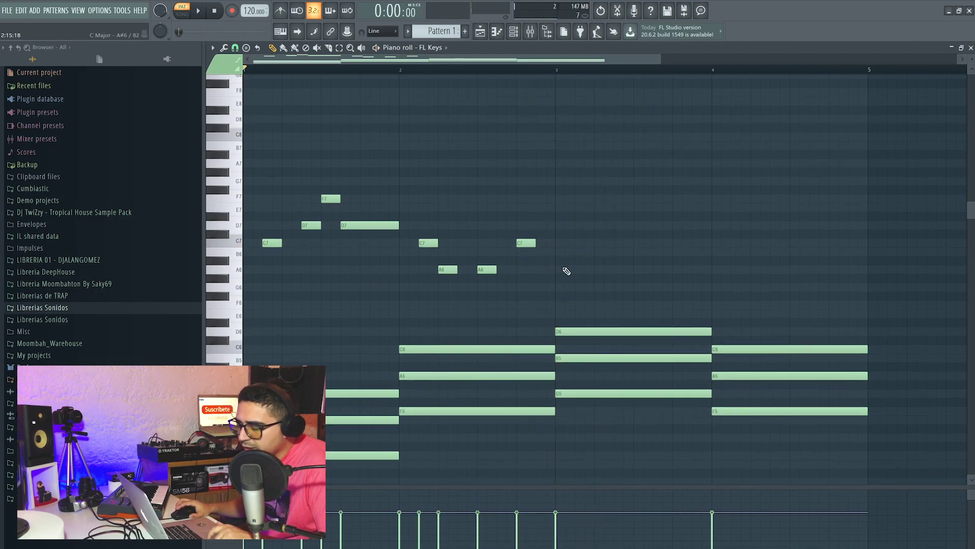
# Step: Add two-step melody notes in bar 3: C7 at step 3, D7 at 7, F7 at 9, D7 at 13 and C7 at 15, checking by playback
pyautogui.click(575, 246)
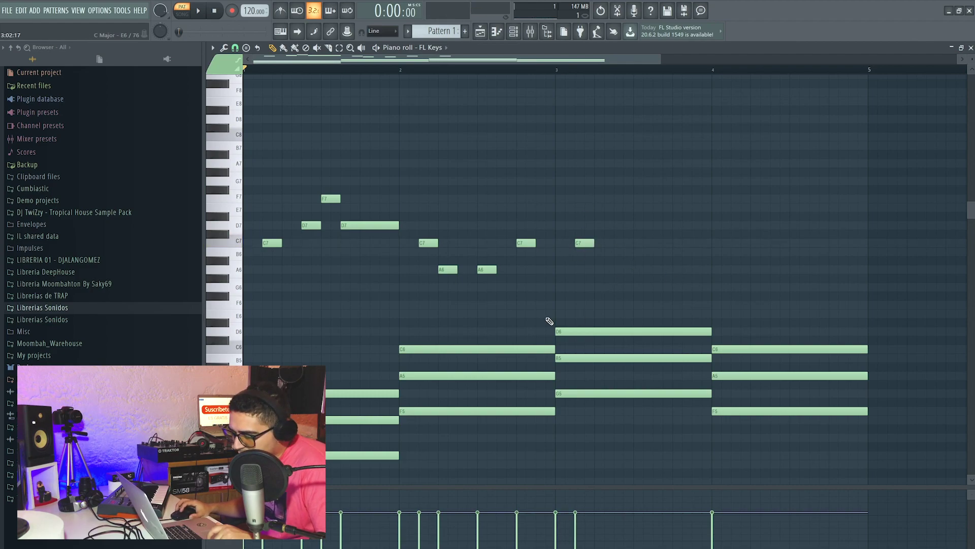
pyautogui.moveTo(609, 234)
pyautogui.mouseDown()
pyautogui.moveTo(635, 233)
pyautogui.moveTo(622, 226)
pyautogui.mouseUp()
pyautogui.click(639, 199)
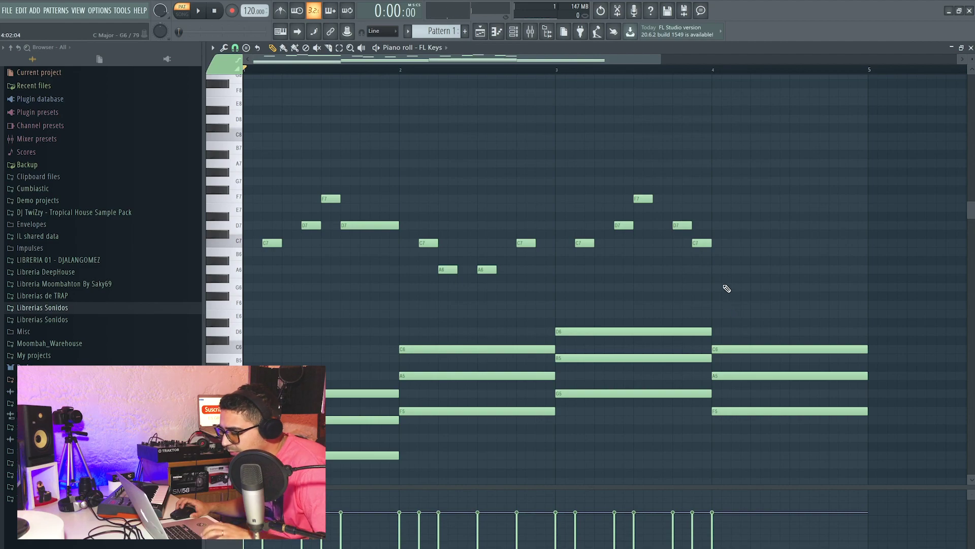
pyautogui.press('space')
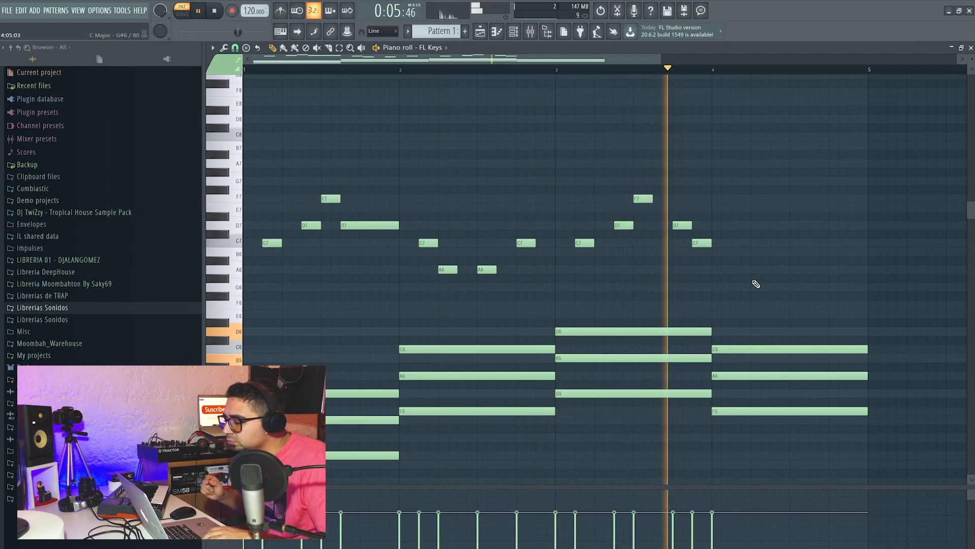
pyautogui.press('space')
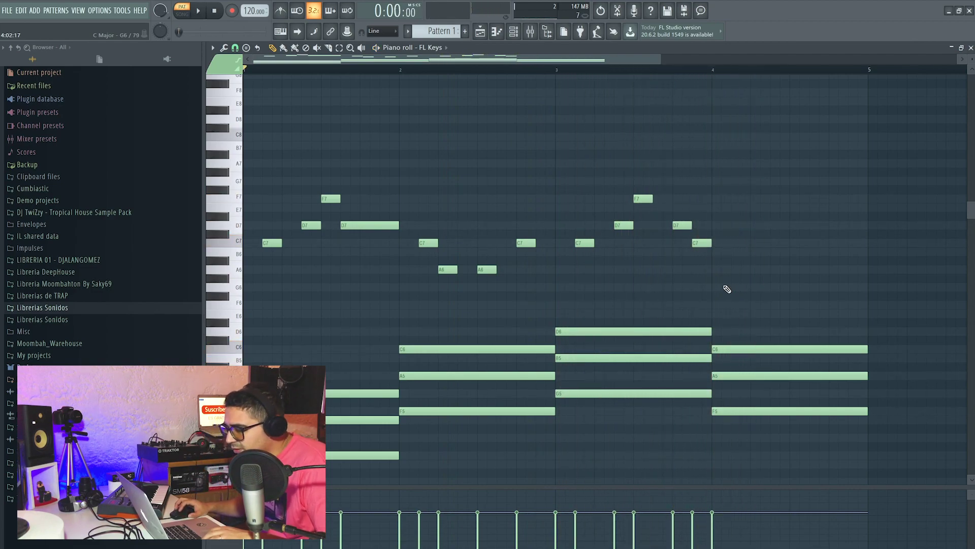
# Step: Add four-step melody notes in bar 4: A6 at step 3 and F6 at step 9
pyautogui.moveTo(730, 286); pyautogui.dragTo(786, 287)
pyautogui.moveTo(757, 287); pyautogui.dragTo(810, 306)
pyautogui.press('space')
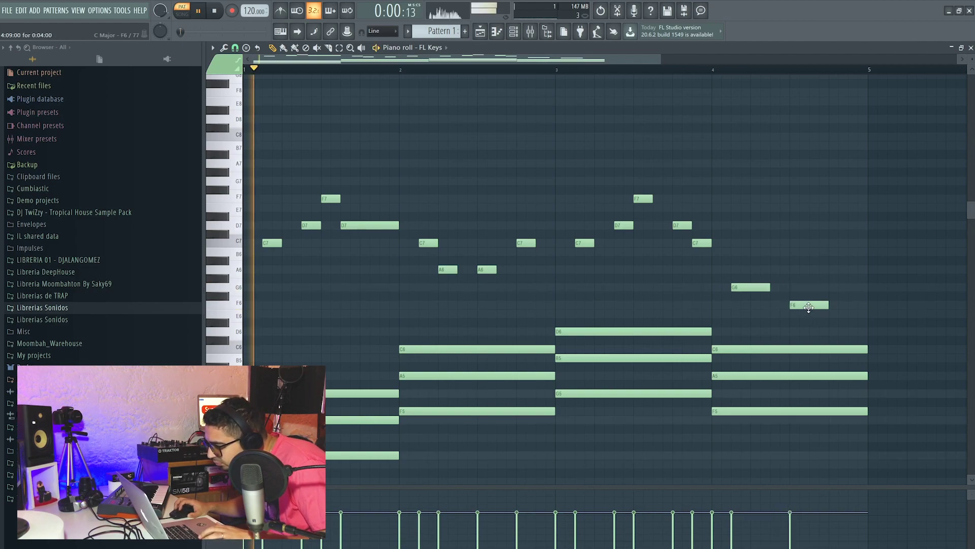
pyautogui.moveTo(755, 289); pyautogui.dragTo(754, 271)
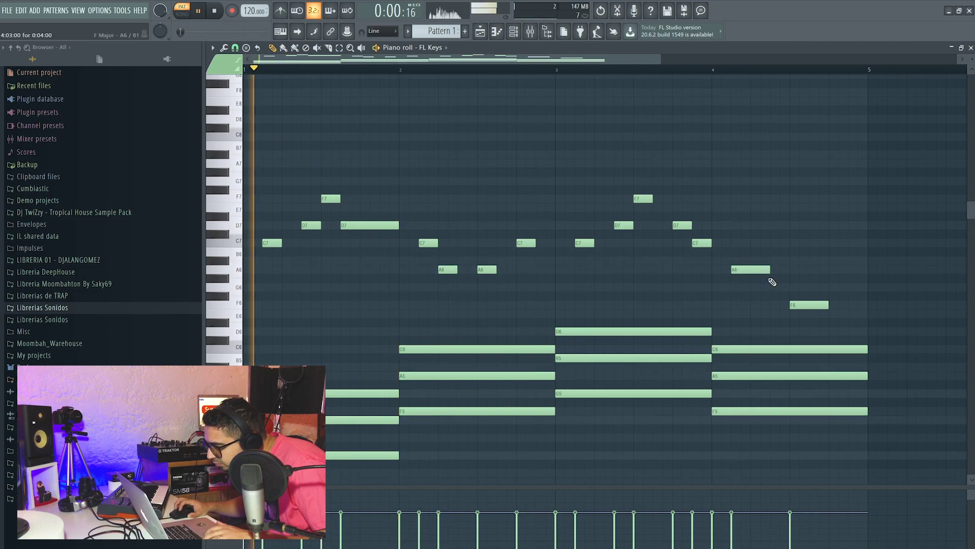
# Step: Add a two-step A6 note at step 13 of bar 4 and play back the whole melody
pyautogui.click(813, 297)
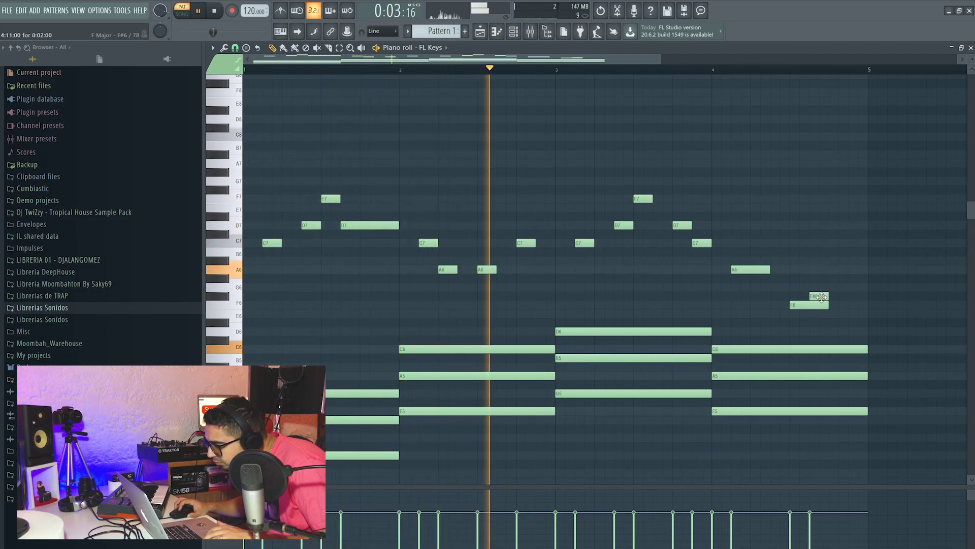
pyautogui.moveTo(838, 296); pyautogui.dragTo(829, 286)
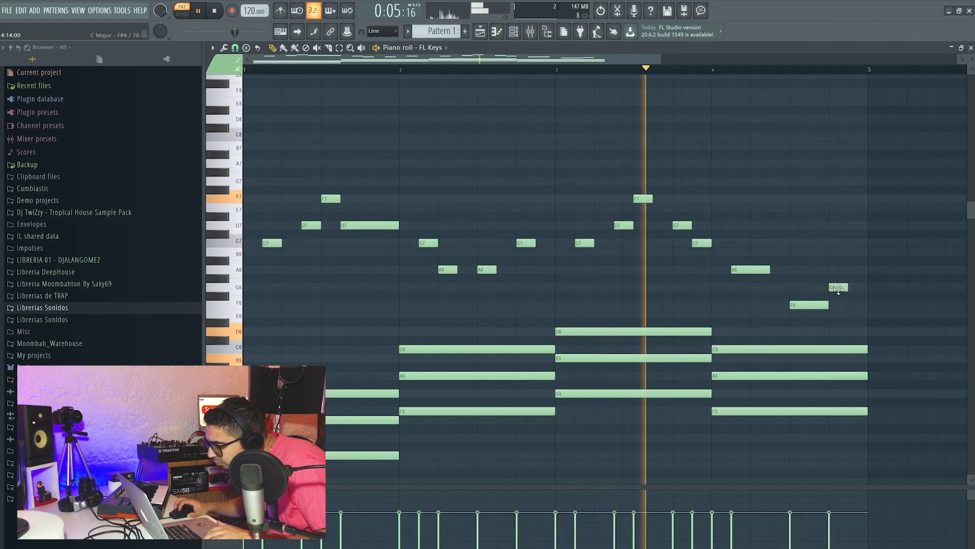
pyautogui.moveTo(838, 286); pyautogui.dragTo(838, 269)
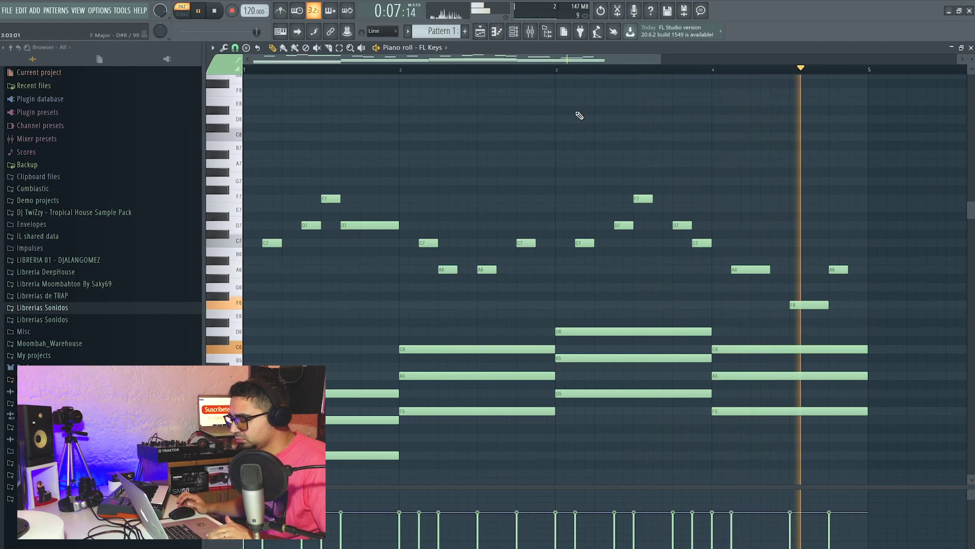
pyautogui.press('space')
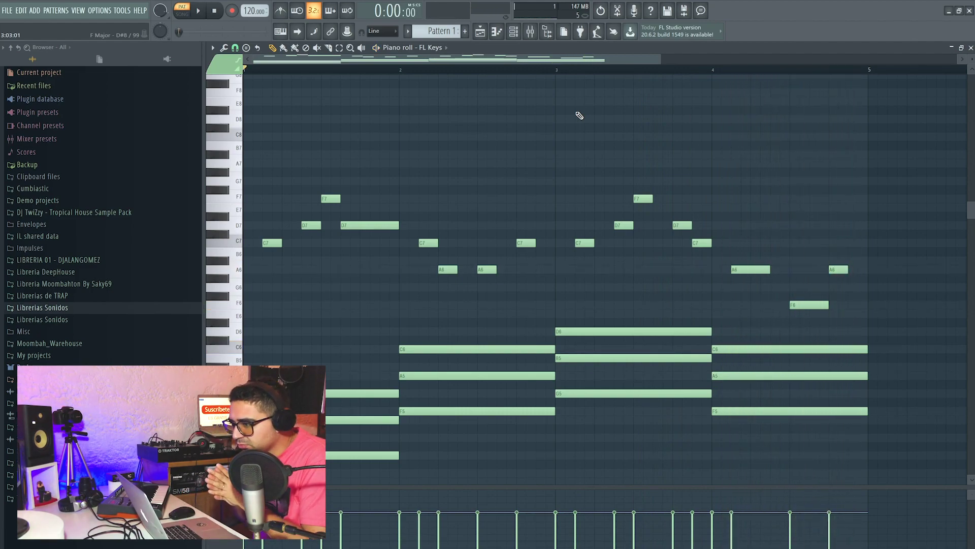
# Step: Place Pattern 1 at bar 1 of Track 1 in the playlist and play it in song mode
pyautogui.click(484, 33)
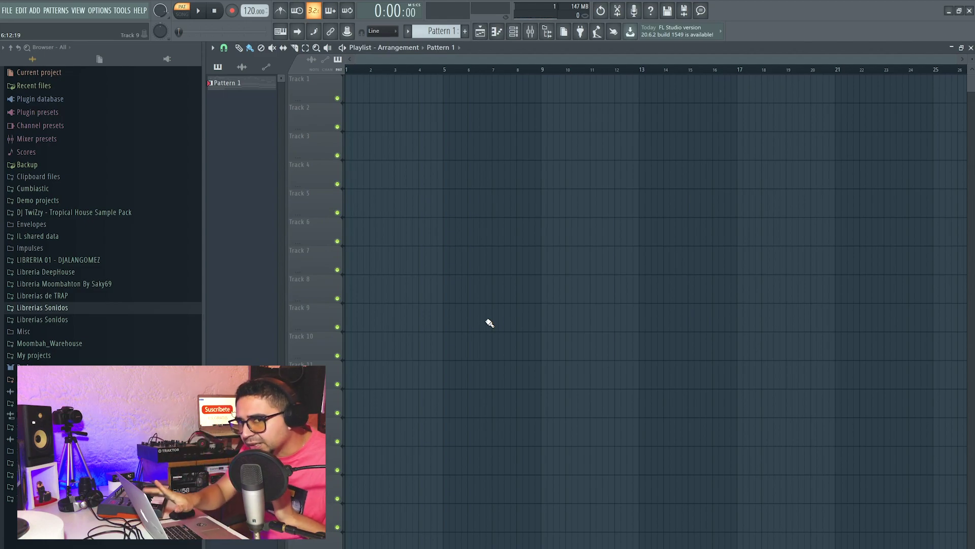
pyautogui.click(403, 184)
pyautogui.moveTo(447, 176); pyautogui.dragTo(304, 58)
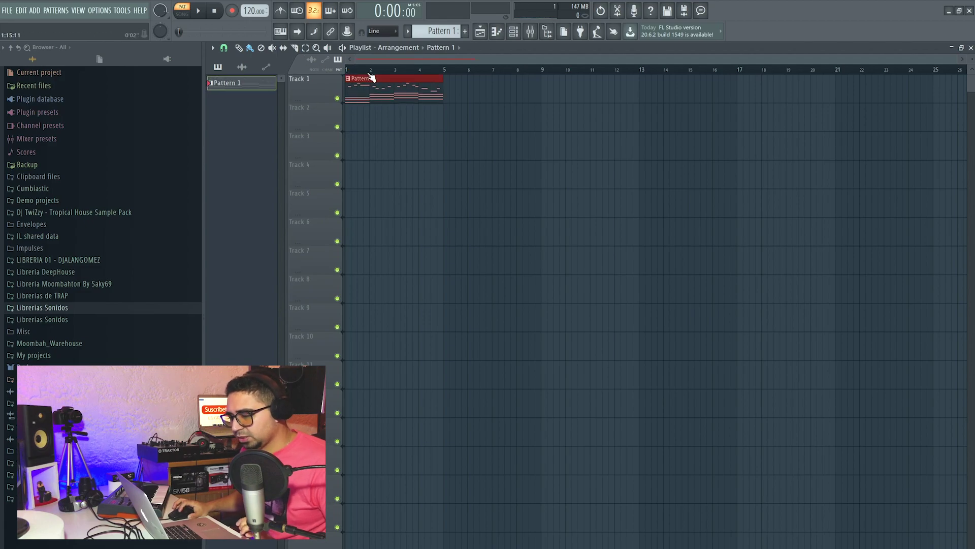
pyautogui.press('l')
pyautogui.press('space')
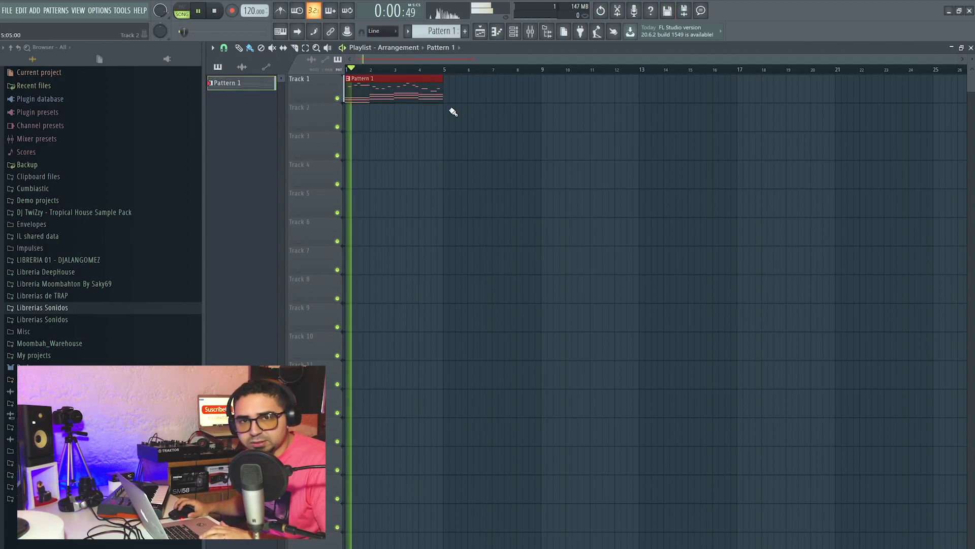
pyautogui.click(692, 168)
pyautogui.rightClick(711, 173)
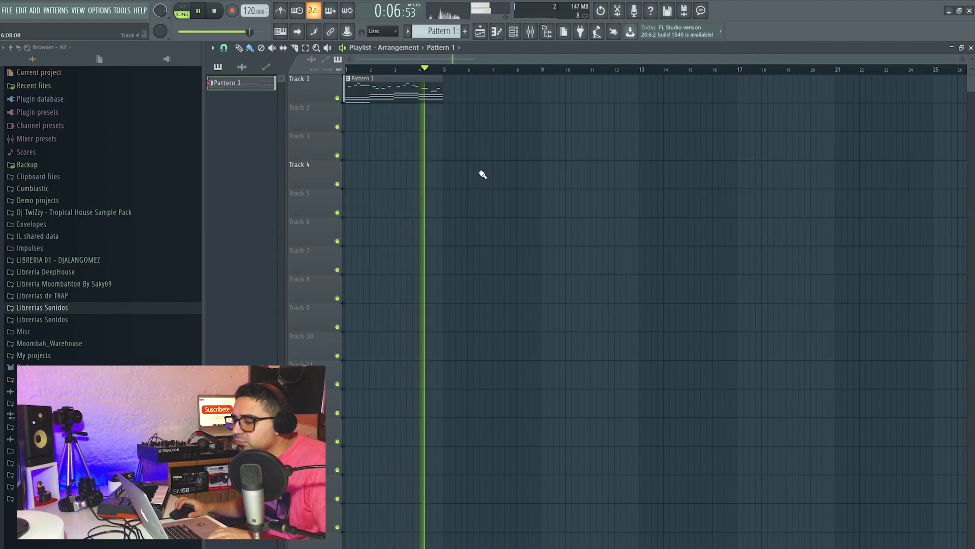
pyautogui.press('space')
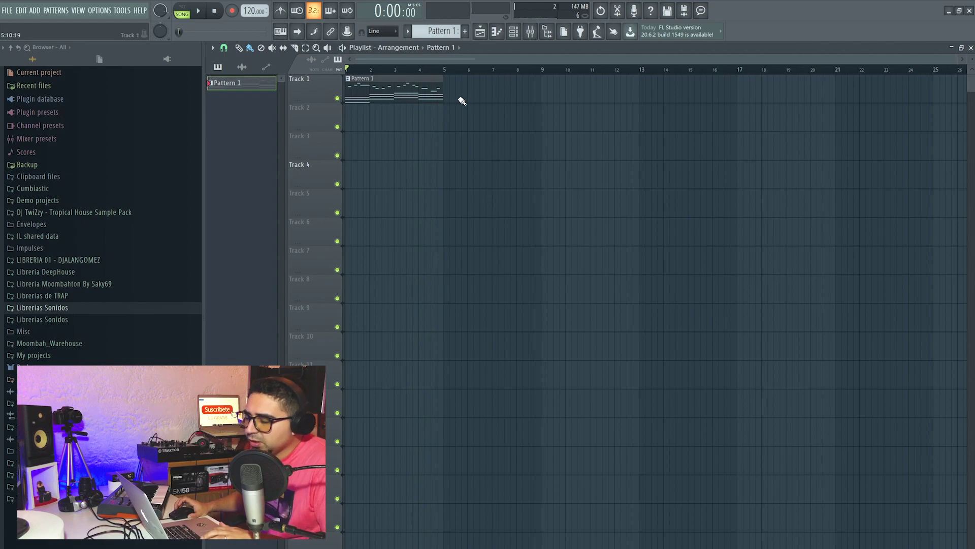
# Step: Add a second Pattern 1 clip at bar 5 of Track 1 and play back the arrangement
pyautogui.click(455, 91)
pyautogui.click(468, 68)
pyautogui.press('space')
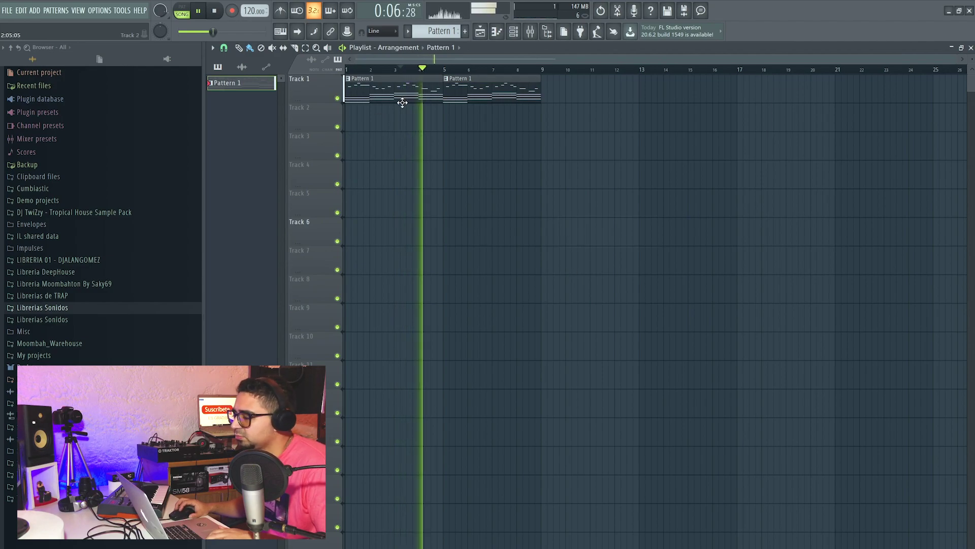
pyautogui.press('space')
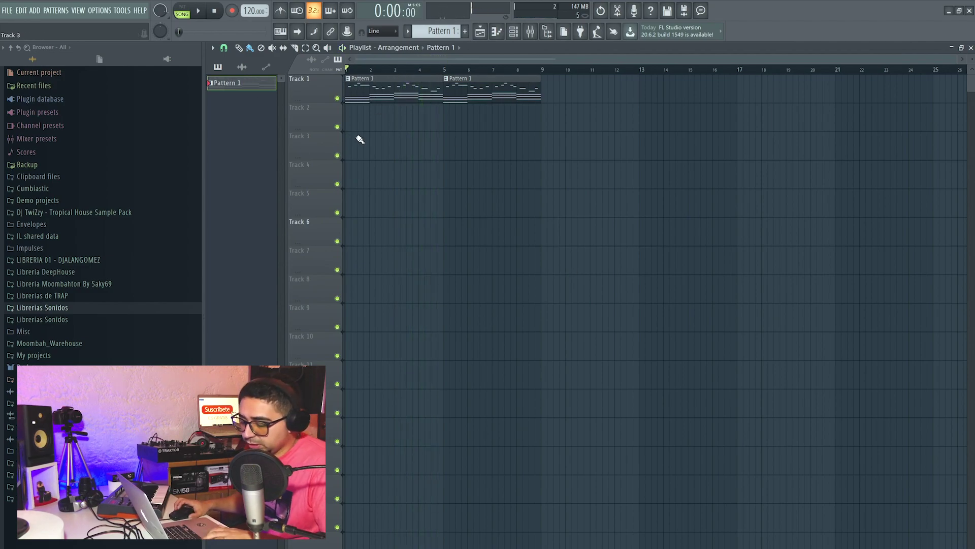
# Step: Review Pattern 1's notes in the piano roll and the available chord and scale stamps, and return to the playlist
pyautogui.doubleClick(379, 82)
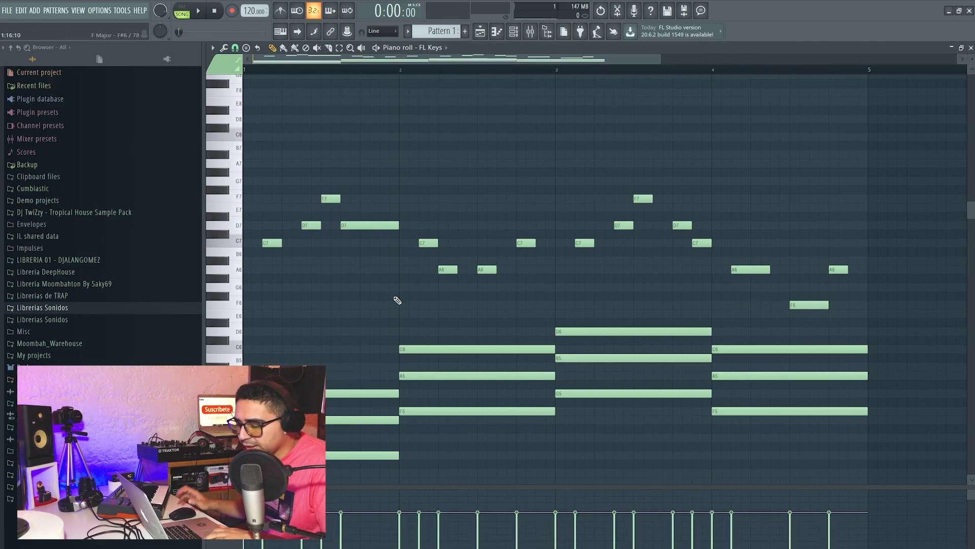
pyautogui.scroll(-1, 335, 326)
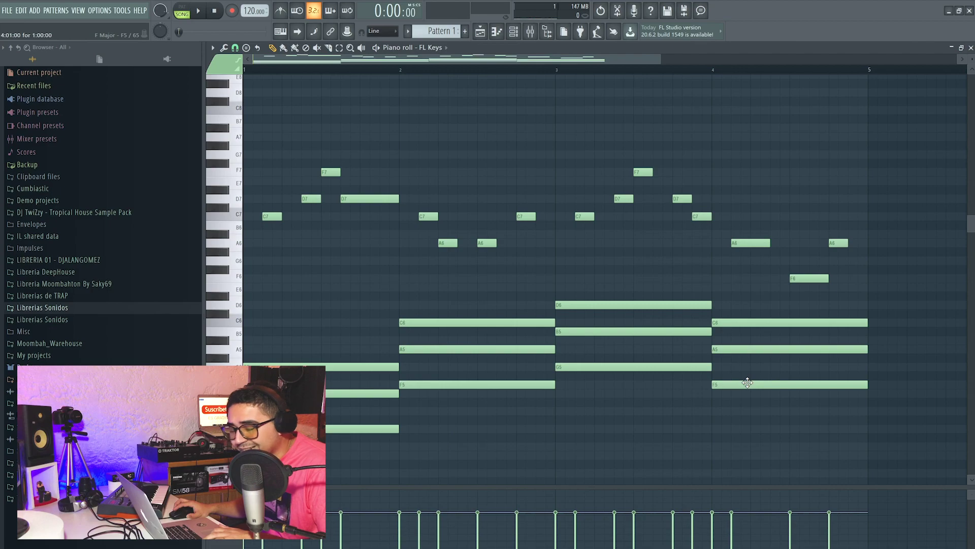
pyautogui.click(246, 48)
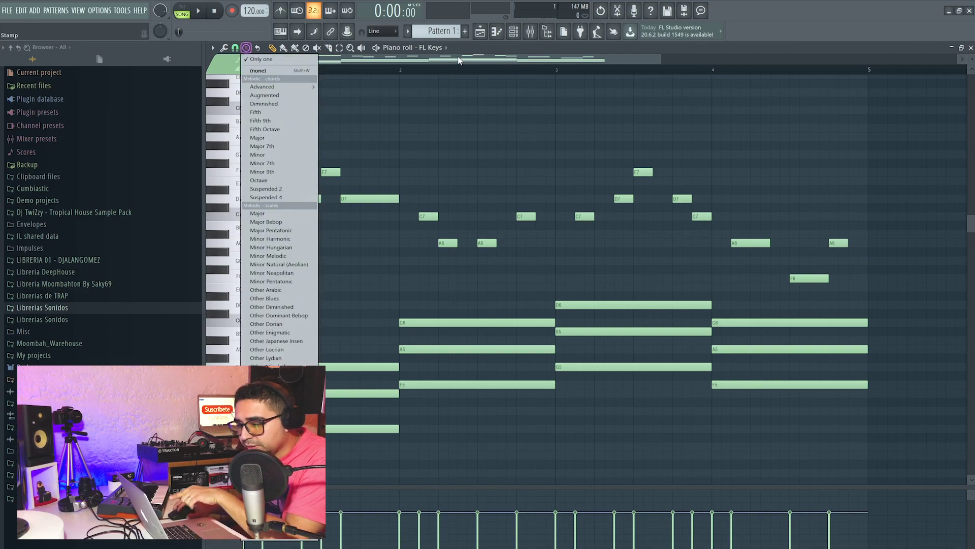
pyautogui.press('Escape')
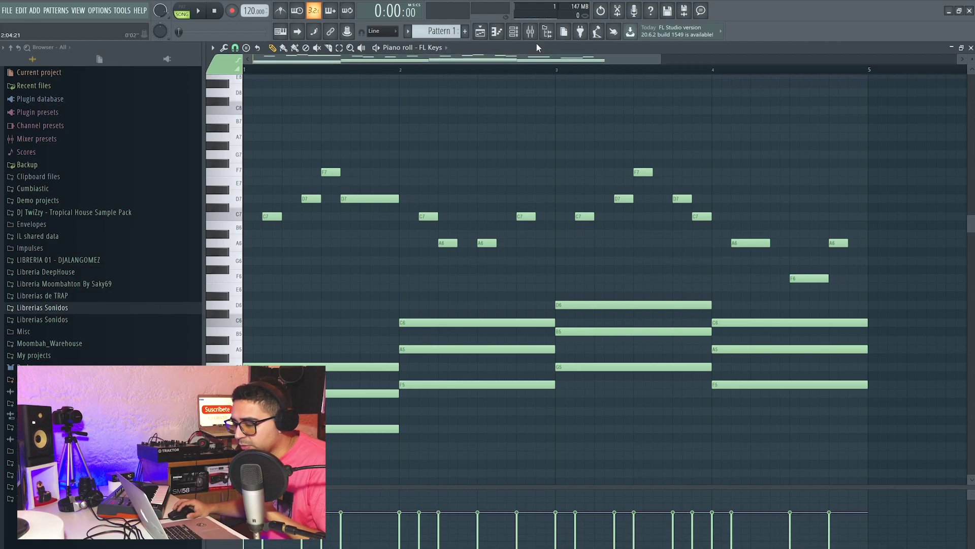
pyautogui.click(480, 32)
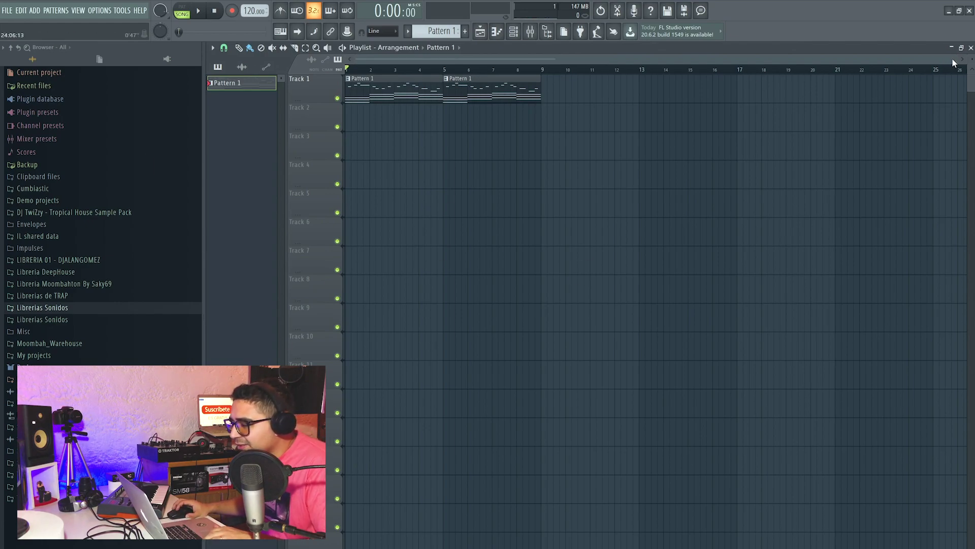
# Step: Browse Librerias Sonidos to the KSHMR_Drum_Loops_Full folder inside KSHMR VOLUME 3's KSHMR_Drums_Loops
pyautogui.moveTo(955, 58); pyautogui.dragTo(635, 315)
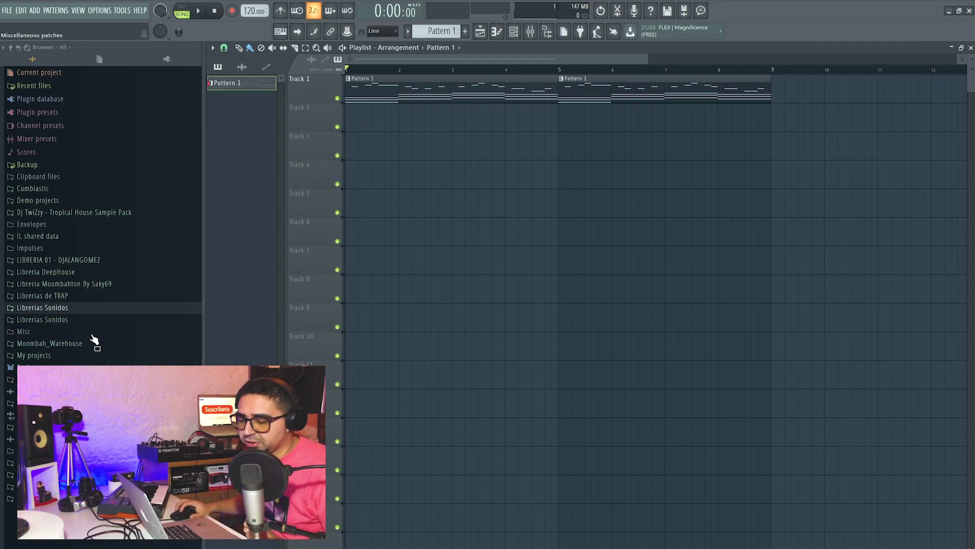
pyautogui.click(68, 309)
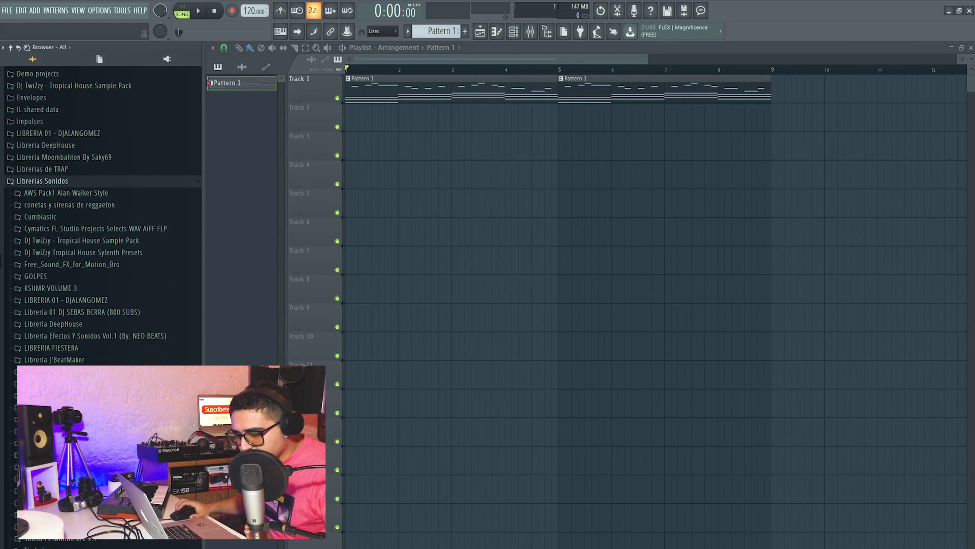
pyautogui.click(51, 288)
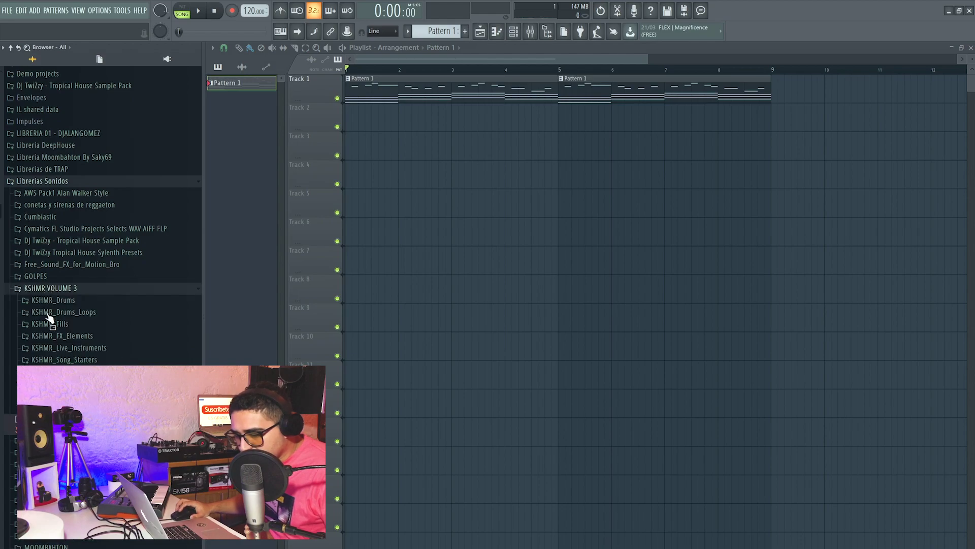
pyautogui.click(87, 315)
pyautogui.click(117, 336)
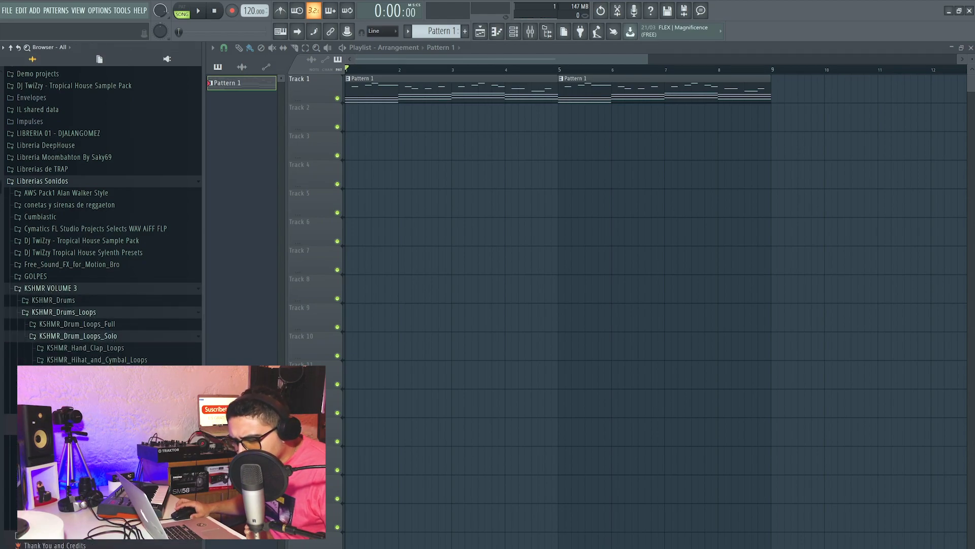
pyautogui.click(102, 336)
pyautogui.click(97, 324)
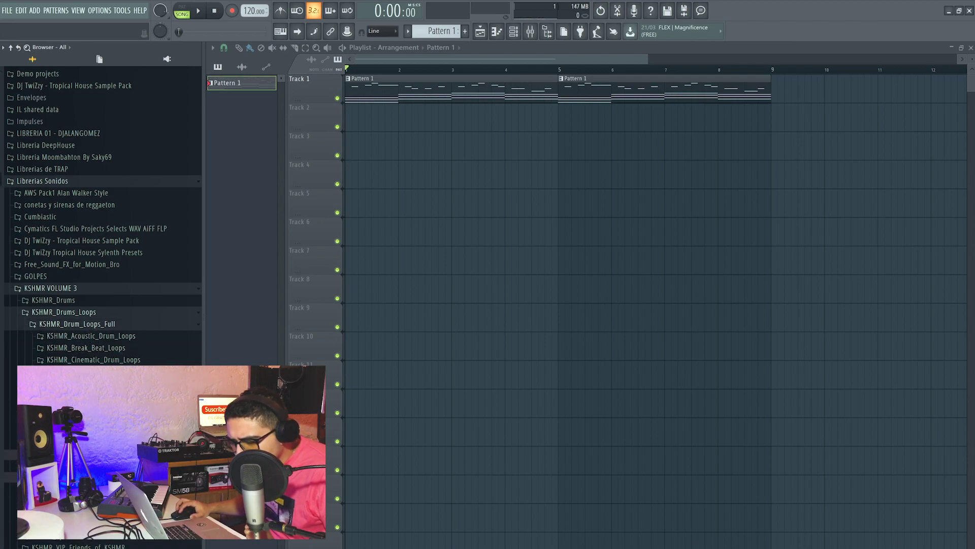
# Step: Preview KSHMR_Vintage_Soul_Loop_16_120 from the KSHMR_Vintage_Soul_Loops folder and place it on Track 2 at bars 1 and 5
pyautogui.scroll(-4, 152, 254)
pyautogui.click(153, 316)
pyautogui.scroll(-4, 153, 330)
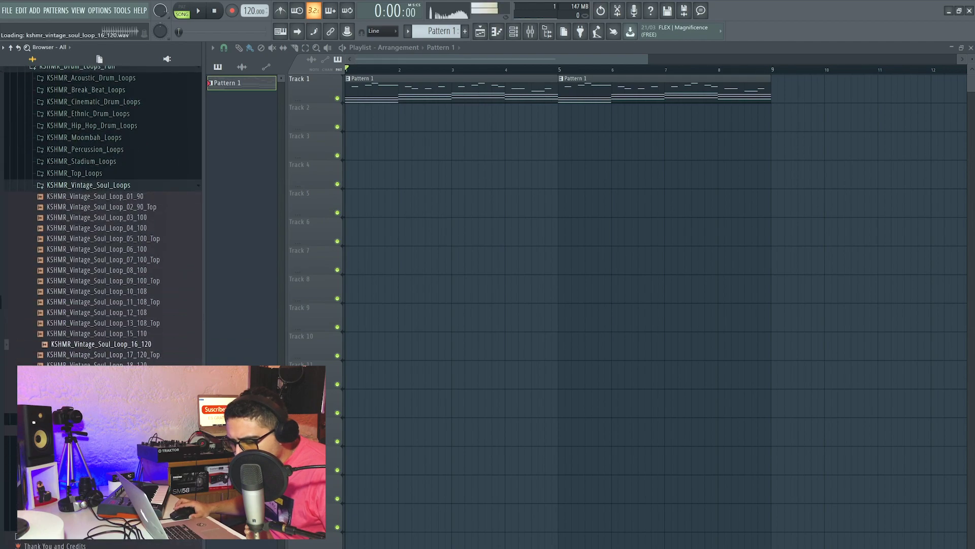
pyautogui.scroll(3, 154, 355)
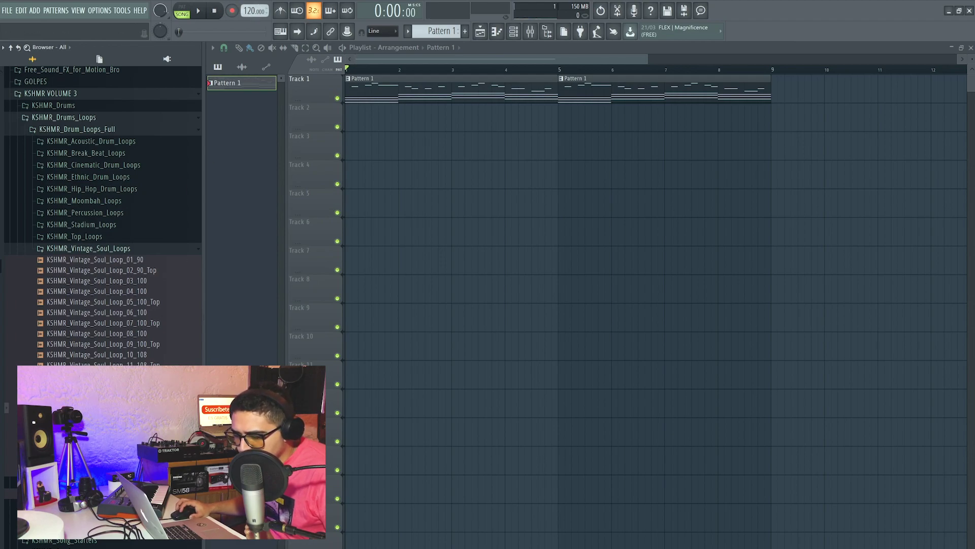
pyautogui.moveTo(91, 417); pyautogui.dragTo(300, 120)
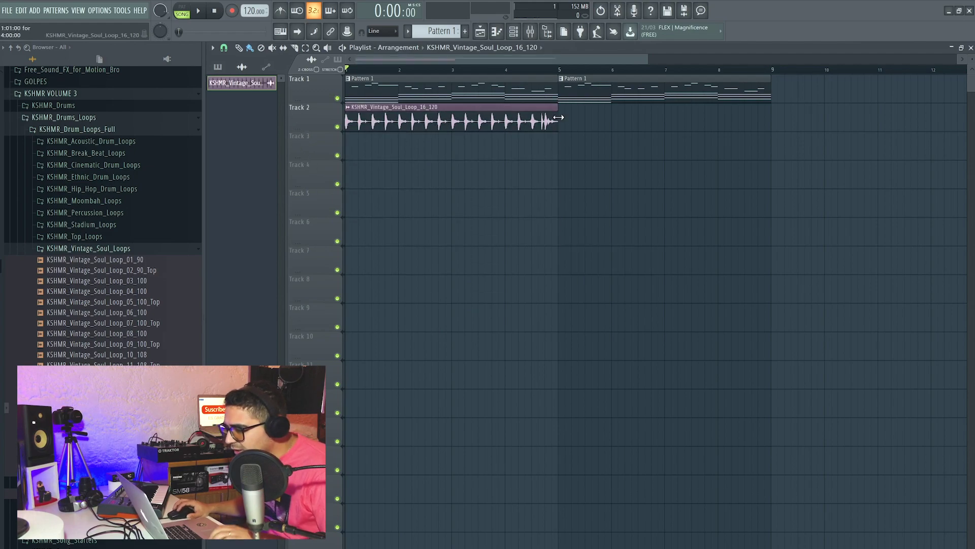
pyautogui.click(609, 122)
pyautogui.moveTo(616, 122); pyautogui.dragTo(624, 125)
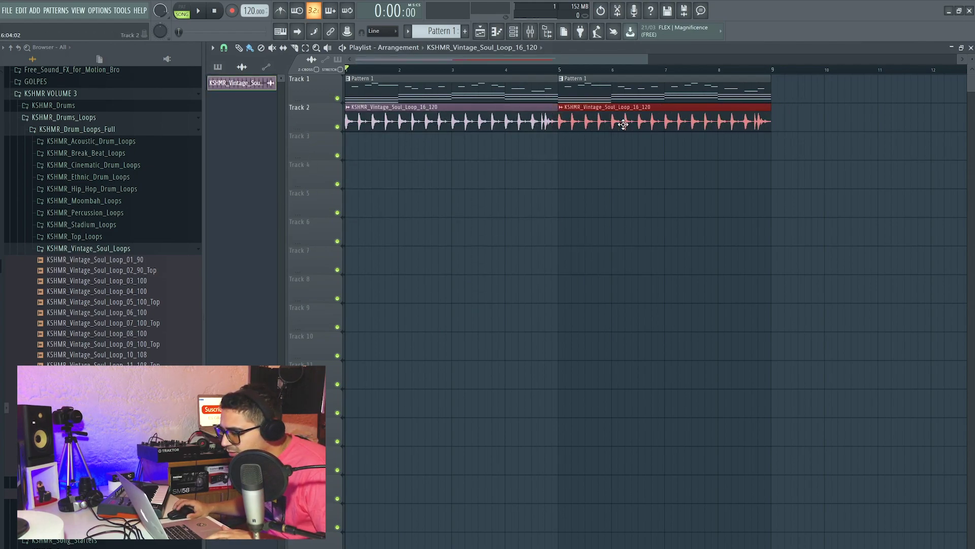
# Step: Check the drum loop's channel settings and play back the eight-bar arrangement with the drums
pyautogui.doubleClick(461, 117)
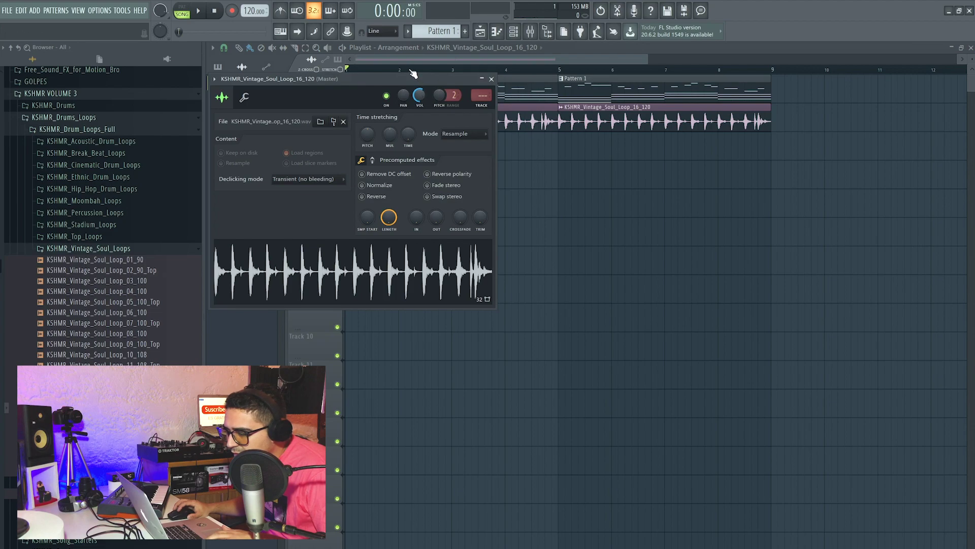
pyautogui.press('Escape')
pyautogui.press('space')
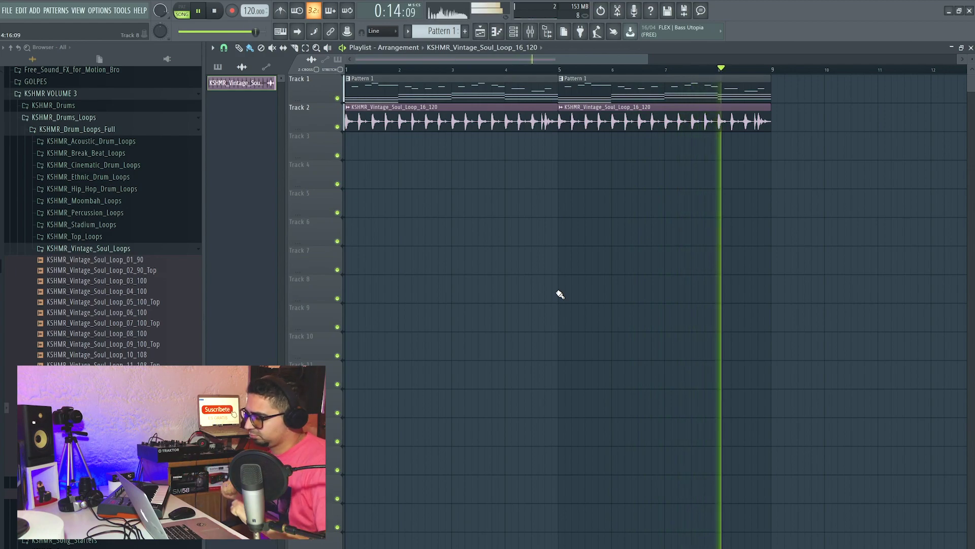
pyautogui.press('space')
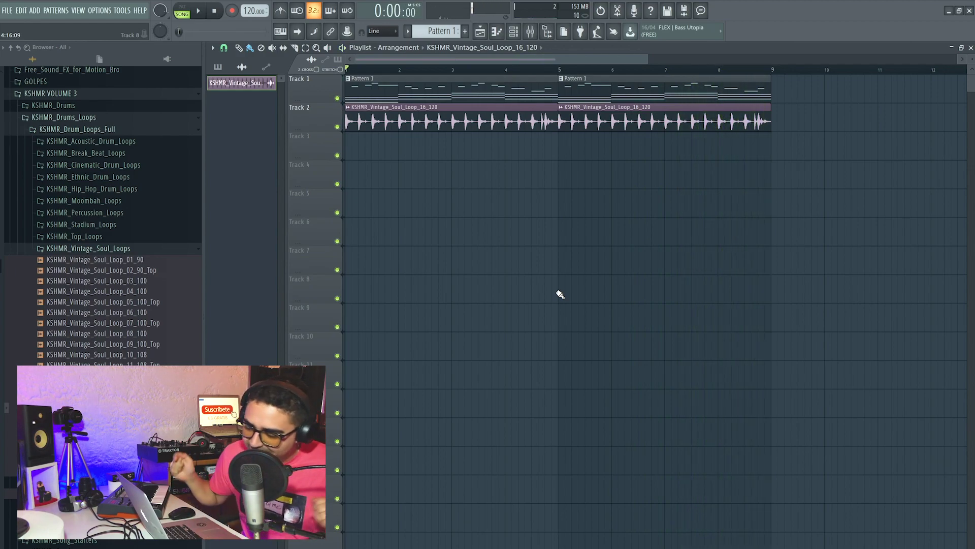